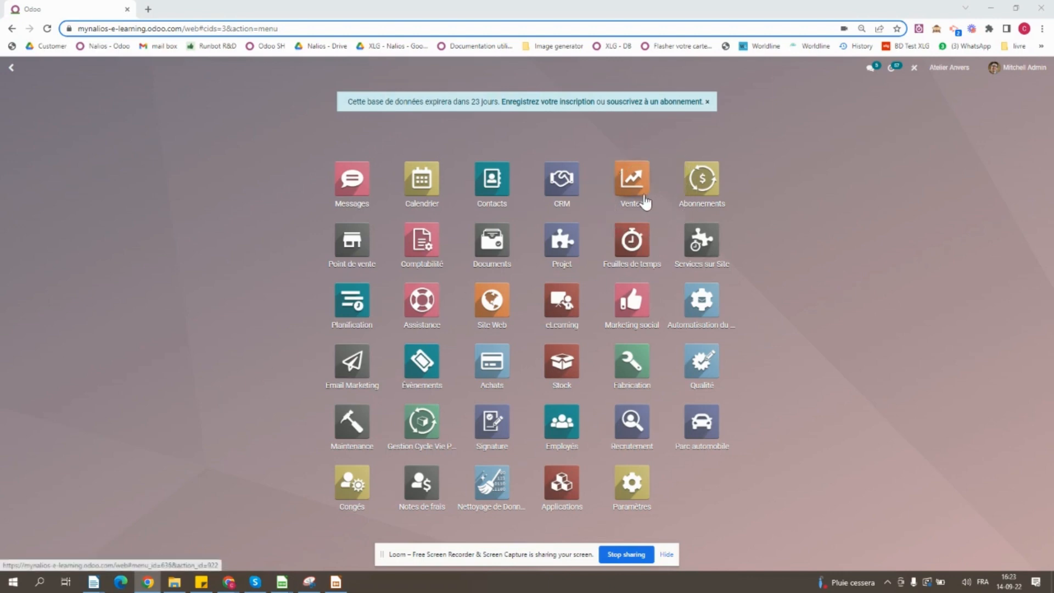
Search the sales products for "savon" and open the Savon product record.
left_click(644, 201)
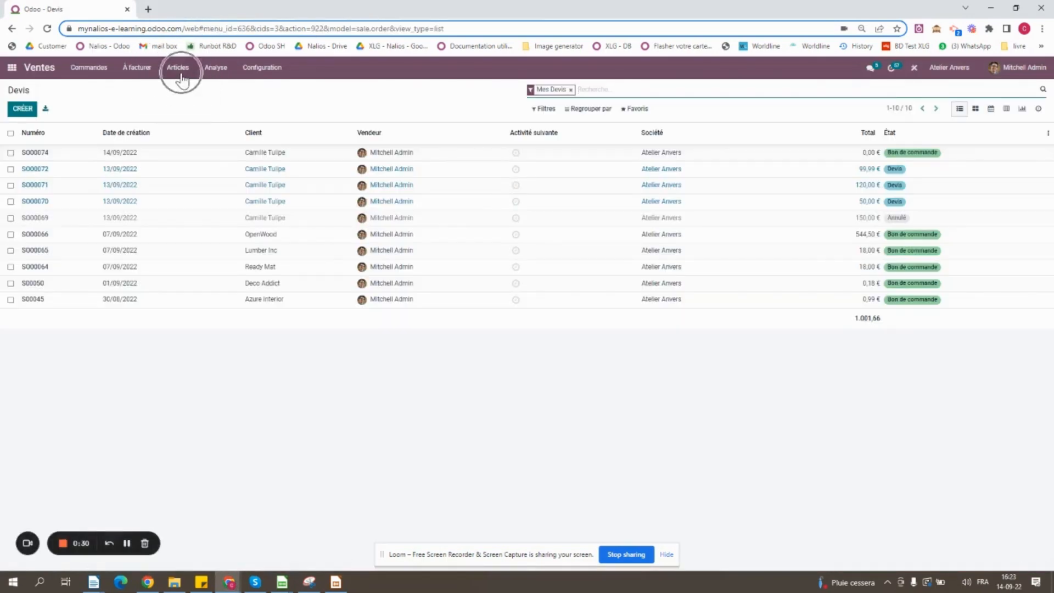
left_click(180, 67)
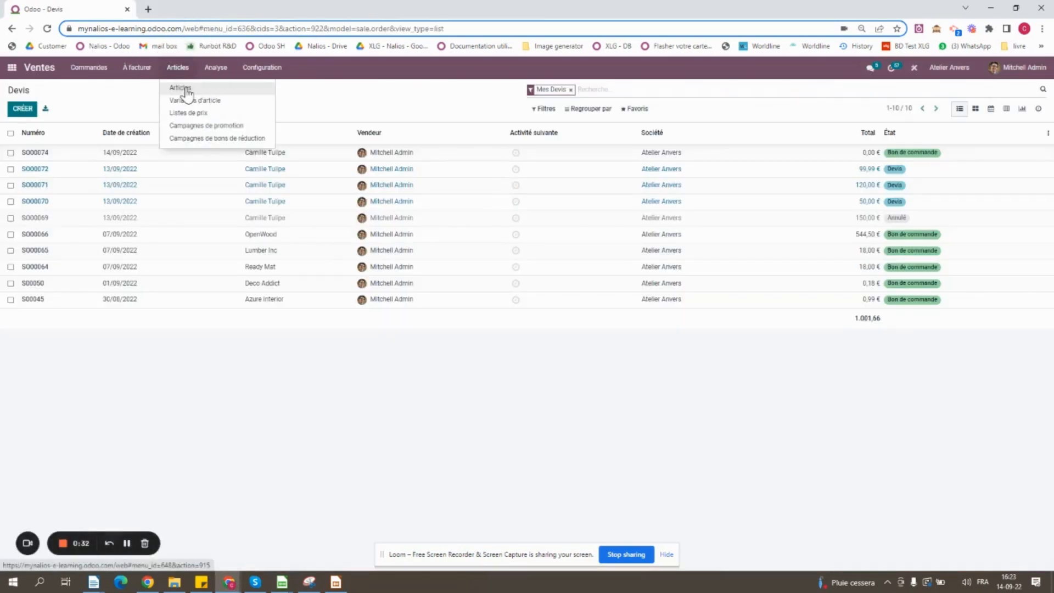
left_click(185, 89)
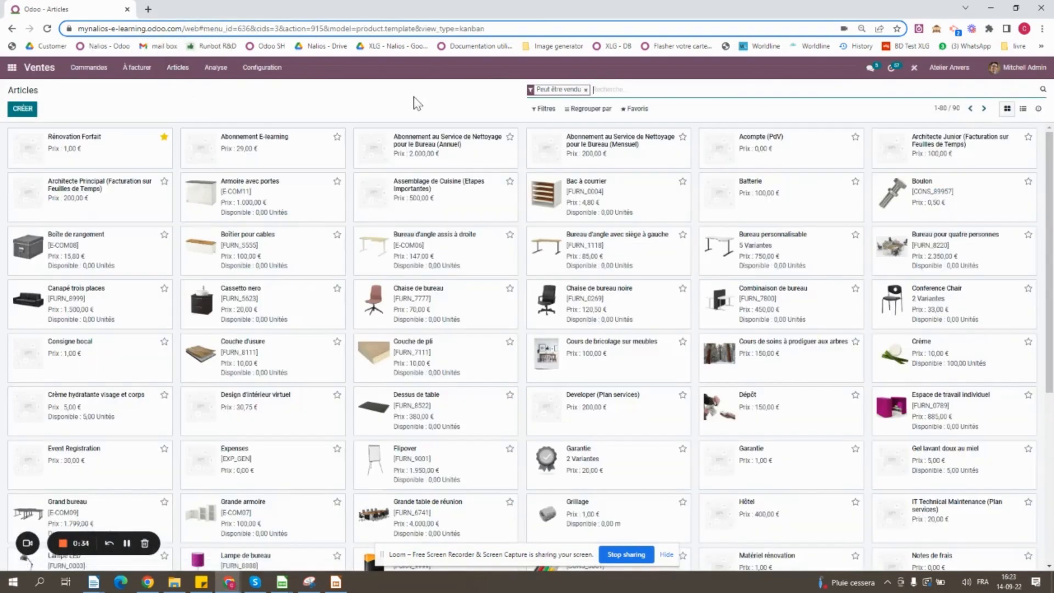
type("savon")
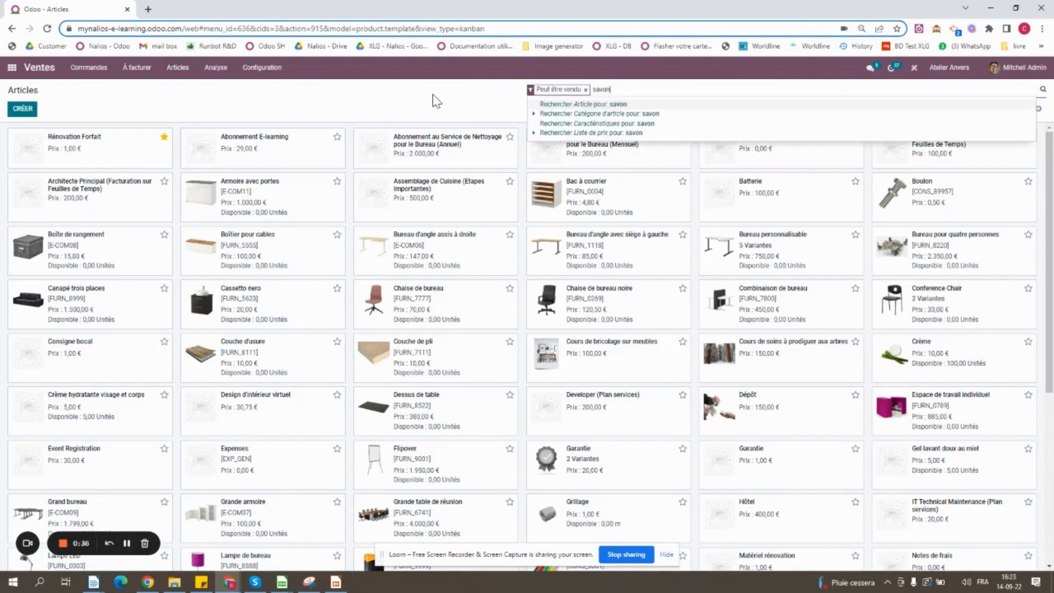
key("Return")
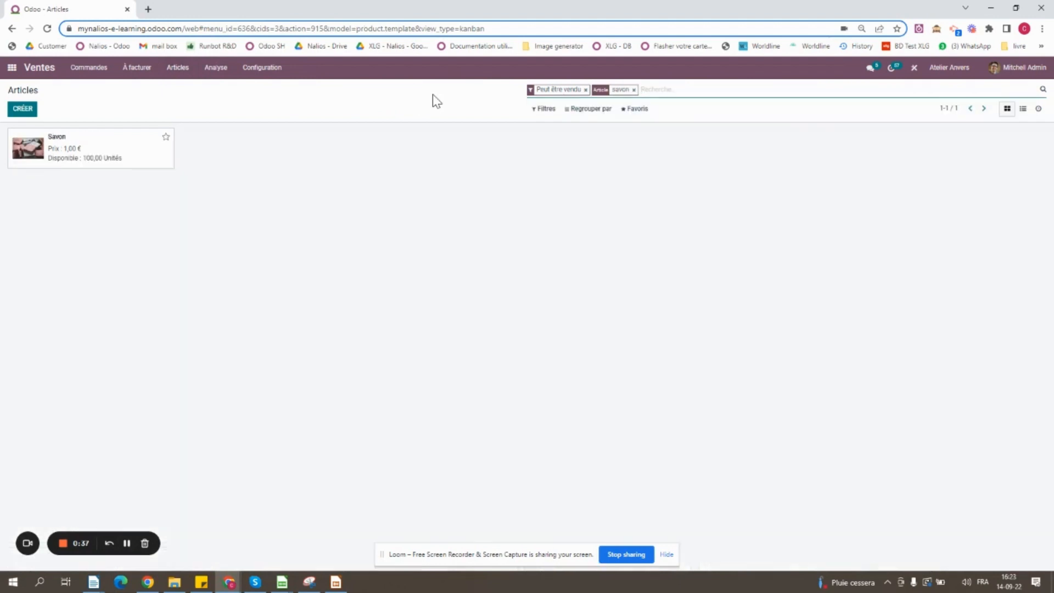
left_click(99, 141)
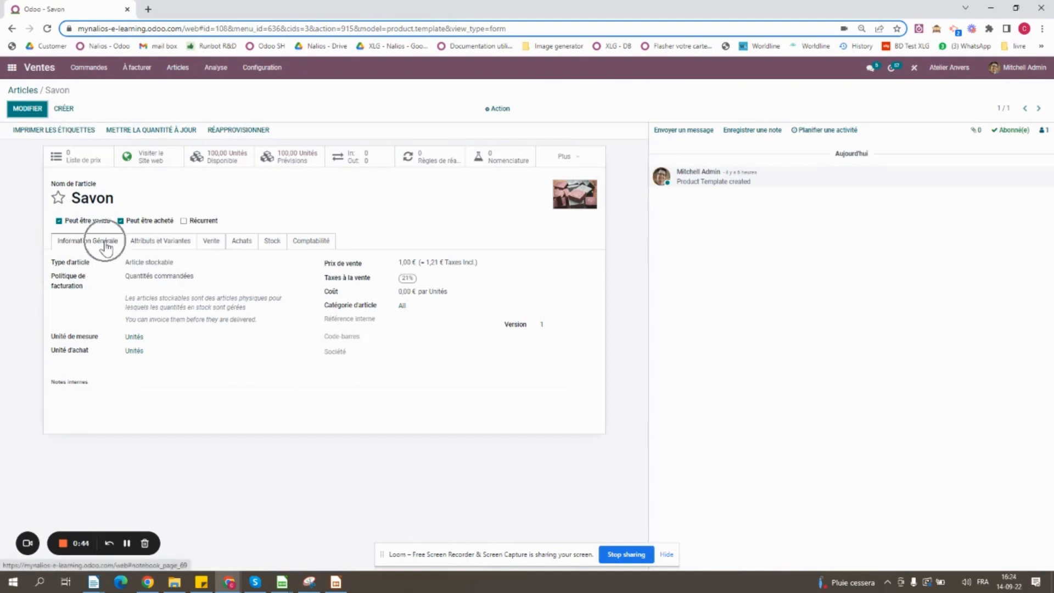
Set the Savon product's invoicing policy to Quantités commandées and save the record.
left_click(67, 282)
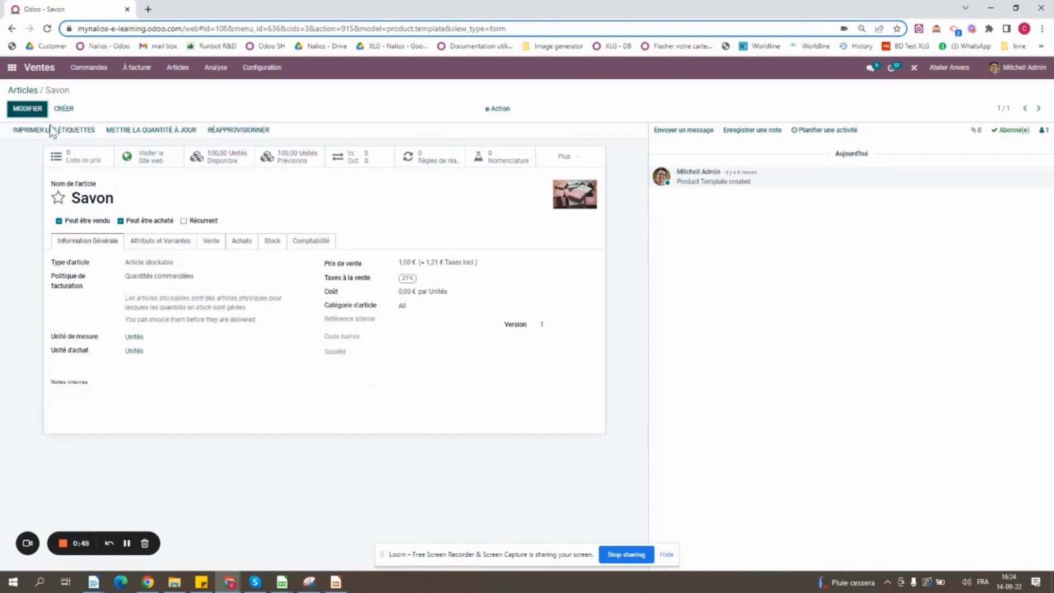
left_click(118, 282)
left_click(187, 278)
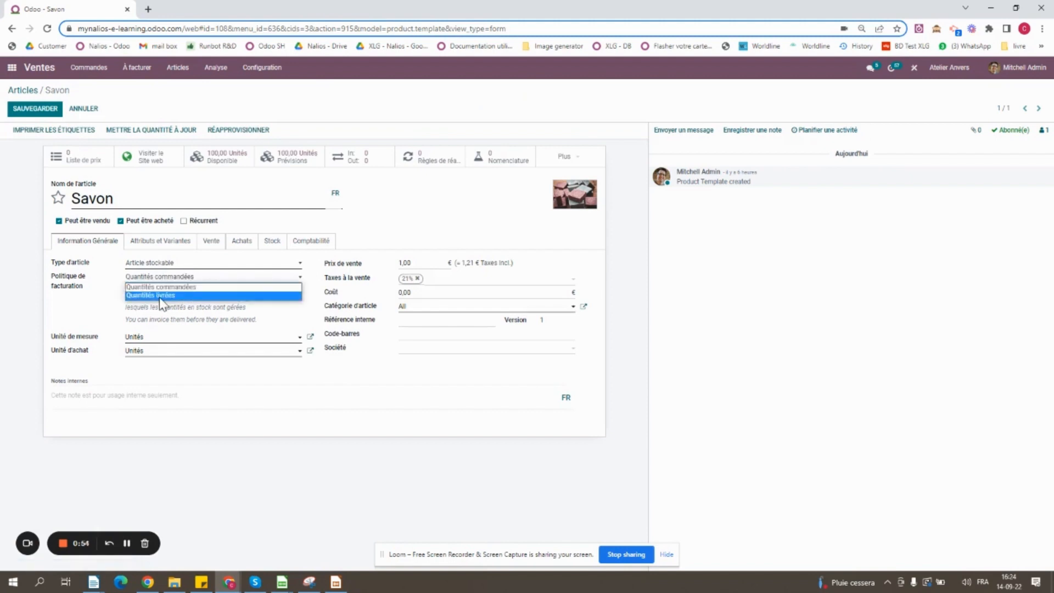
left_click(180, 287)
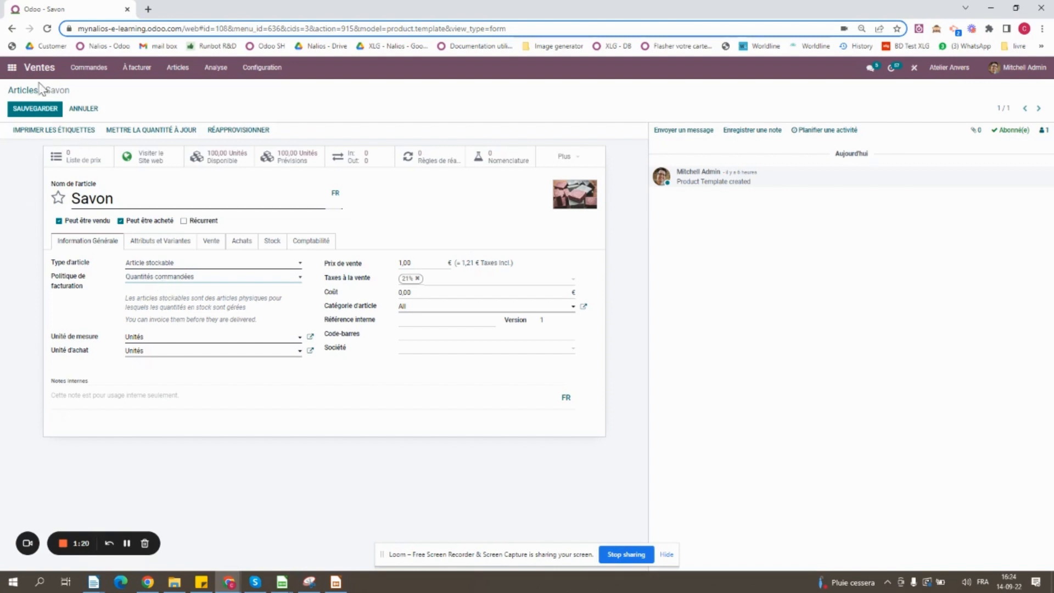
left_click(38, 110)
In a duplicate browser tab, start a new sales quotation and create its customer from the entered first name.
right_click(82, 10)
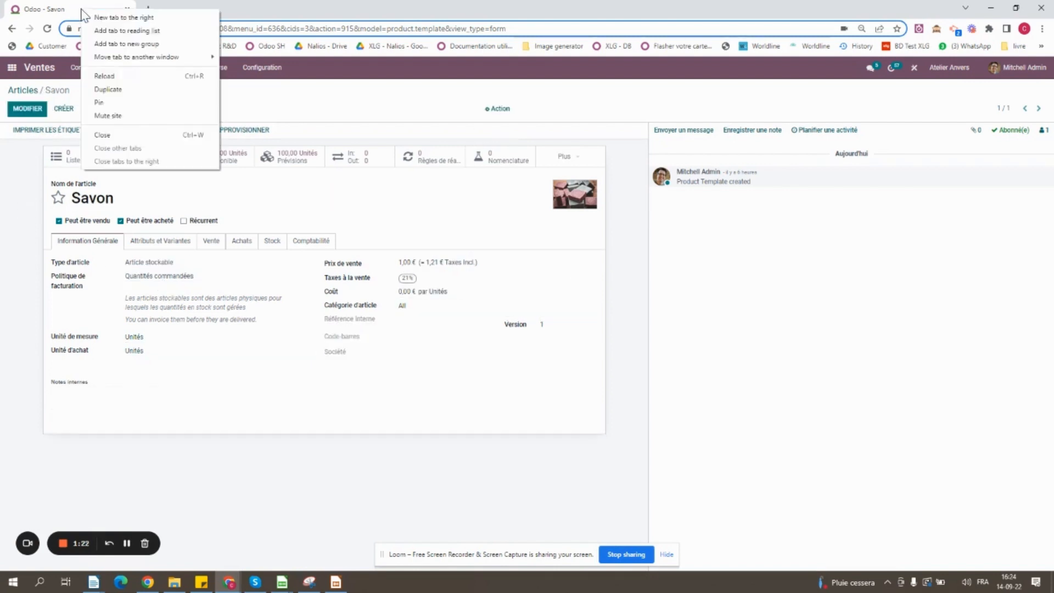
left_click(108, 89)
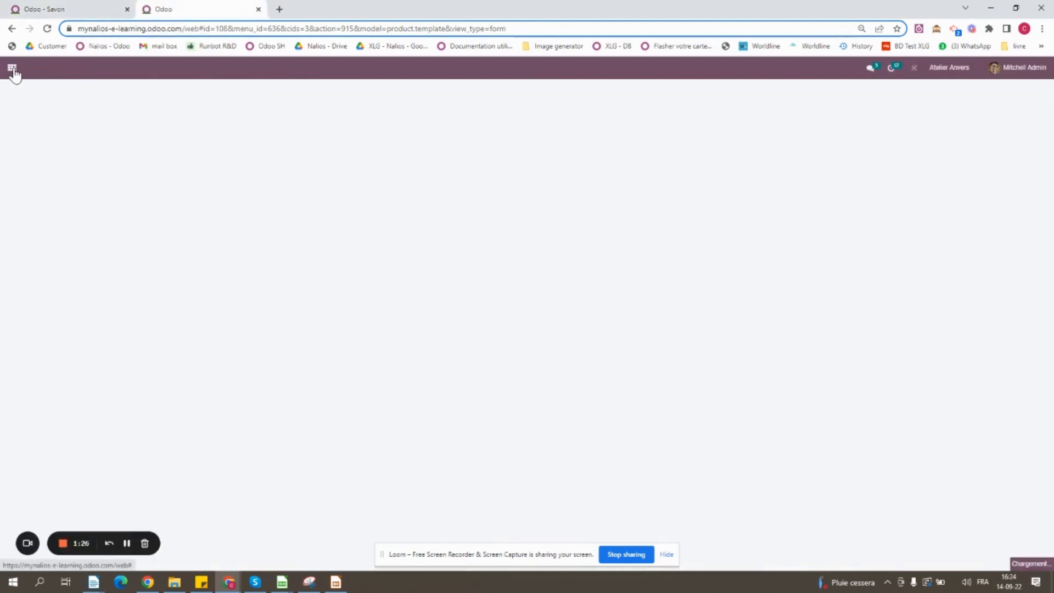
left_click(13, 69)
left_click(625, 175)
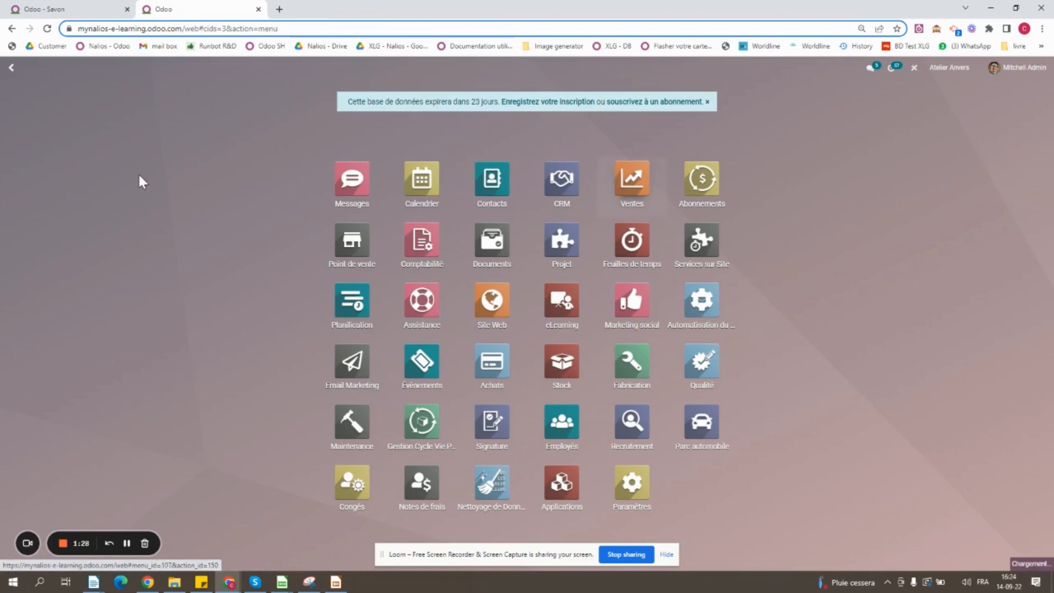
left_click(26, 108)
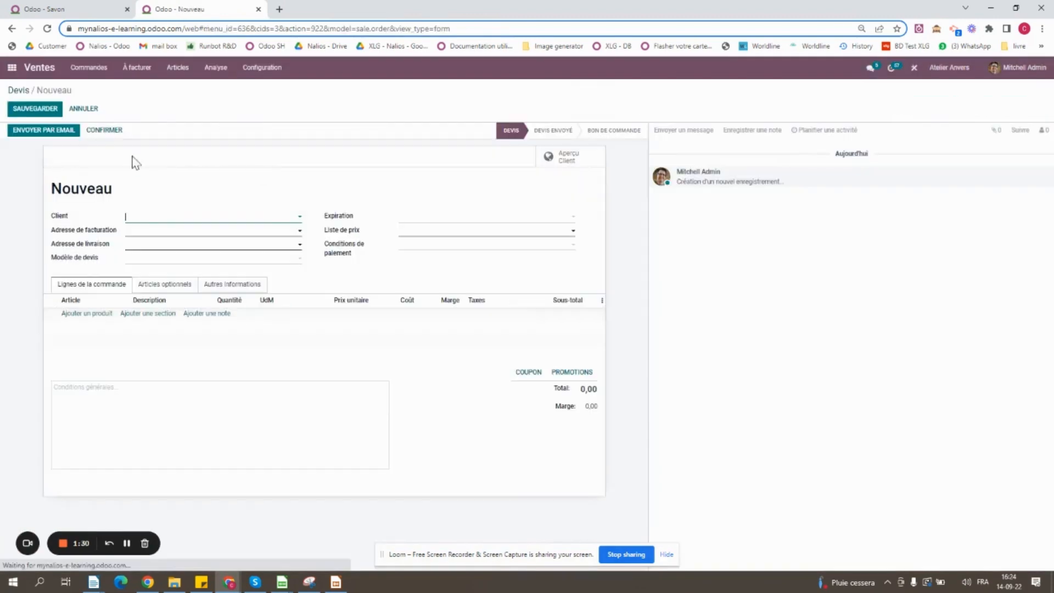
left_click(146, 220)
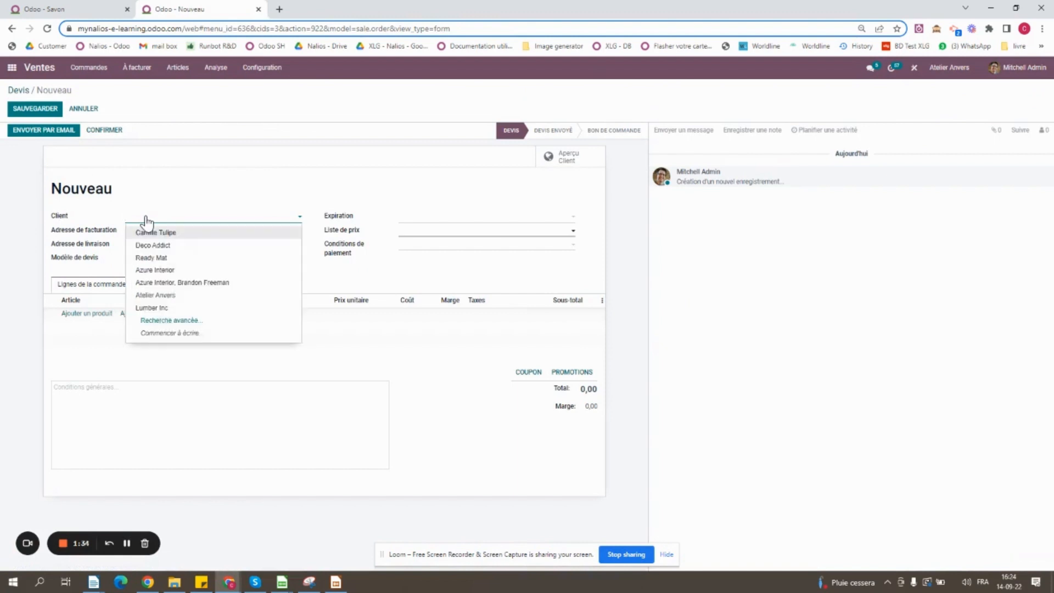
type("Moundir")
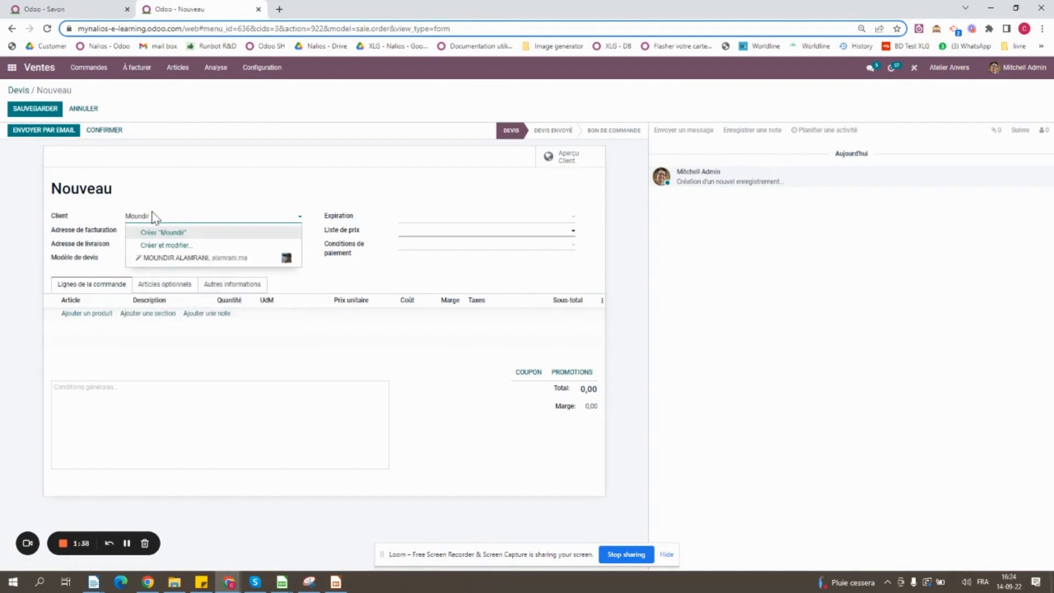
left_click(147, 232)
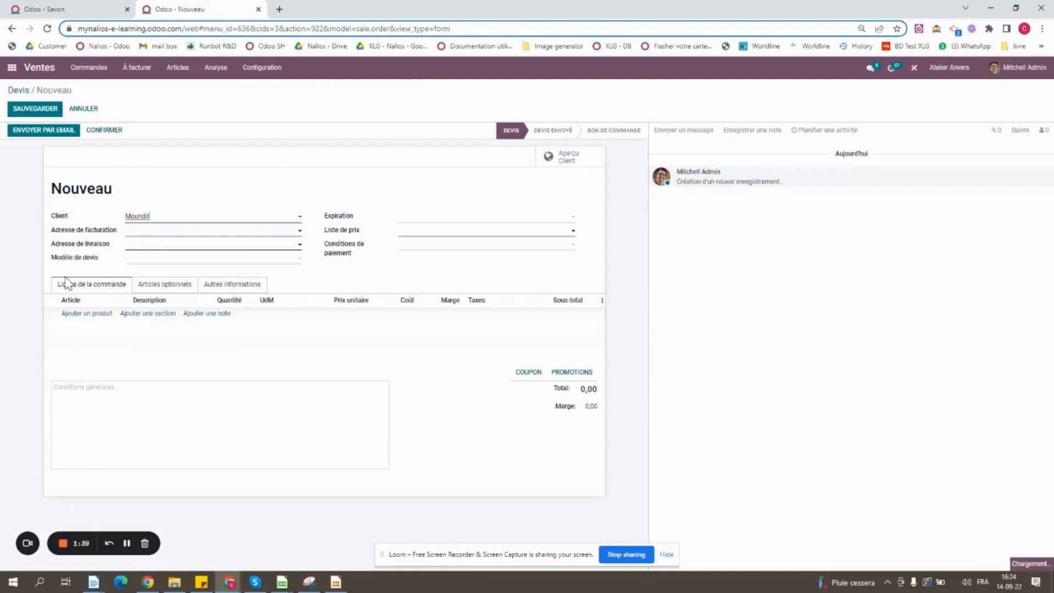
Add 5 units of Savon to the quotation, save it and confirm it as a sales order.
left_click(72, 315)
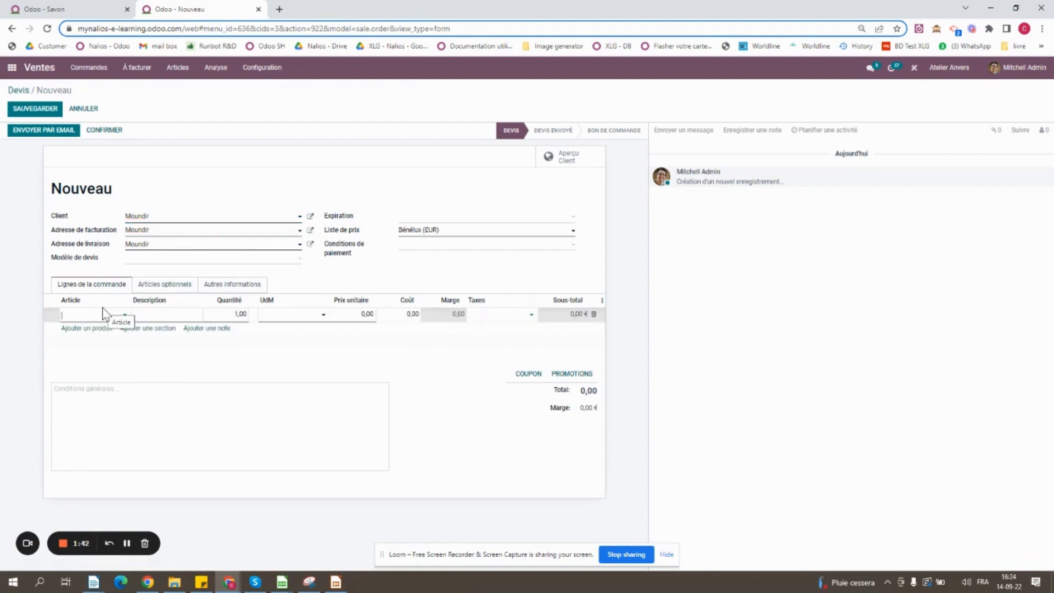
type("savon")
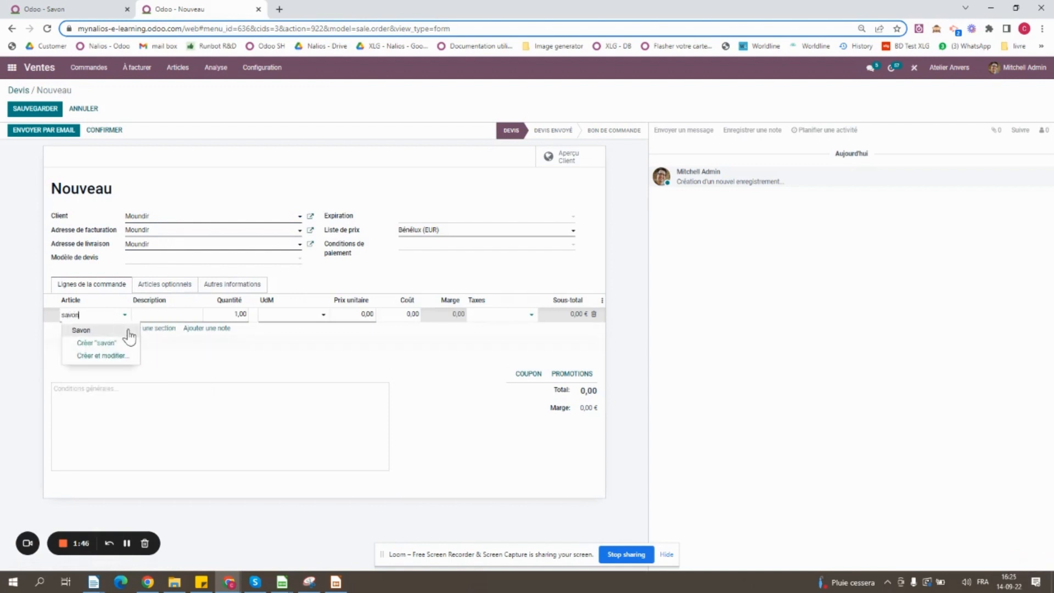
left_click(81, 329)
left_click(222, 313)
type("5")
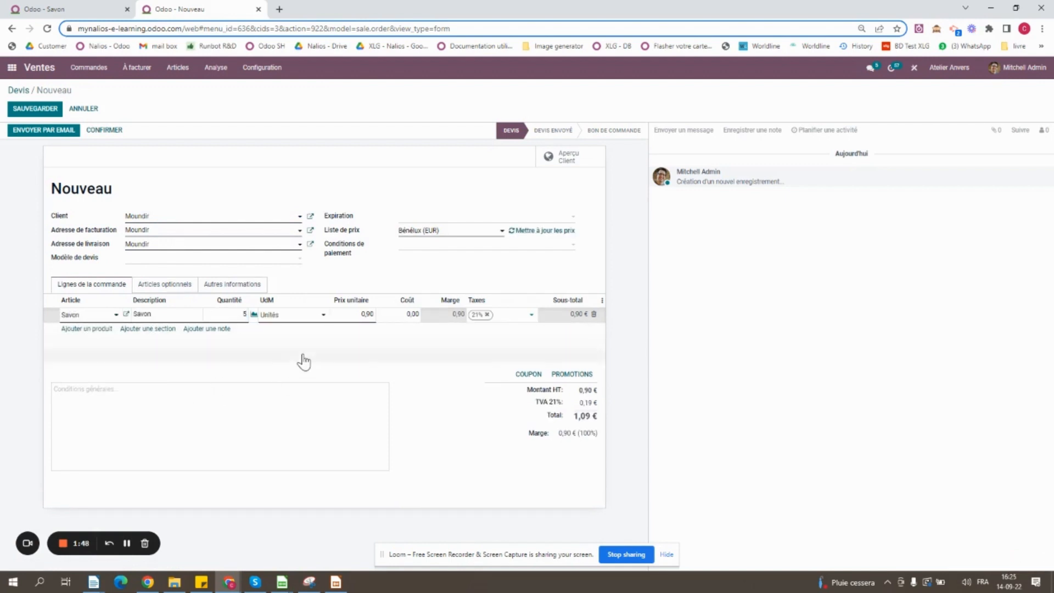
left_click(301, 360)
left_click(33, 108)
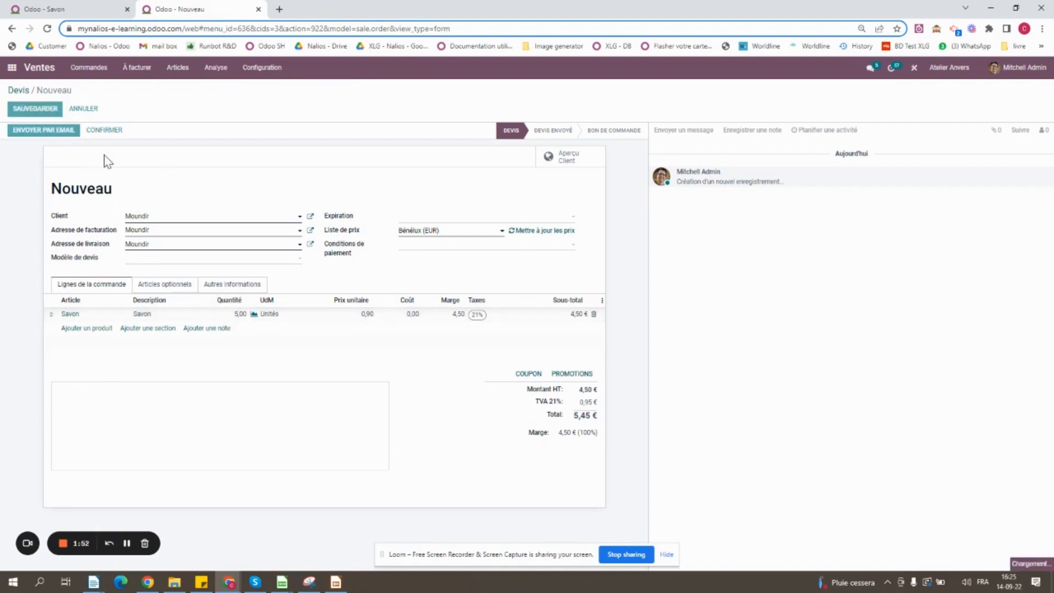
left_click(107, 132)
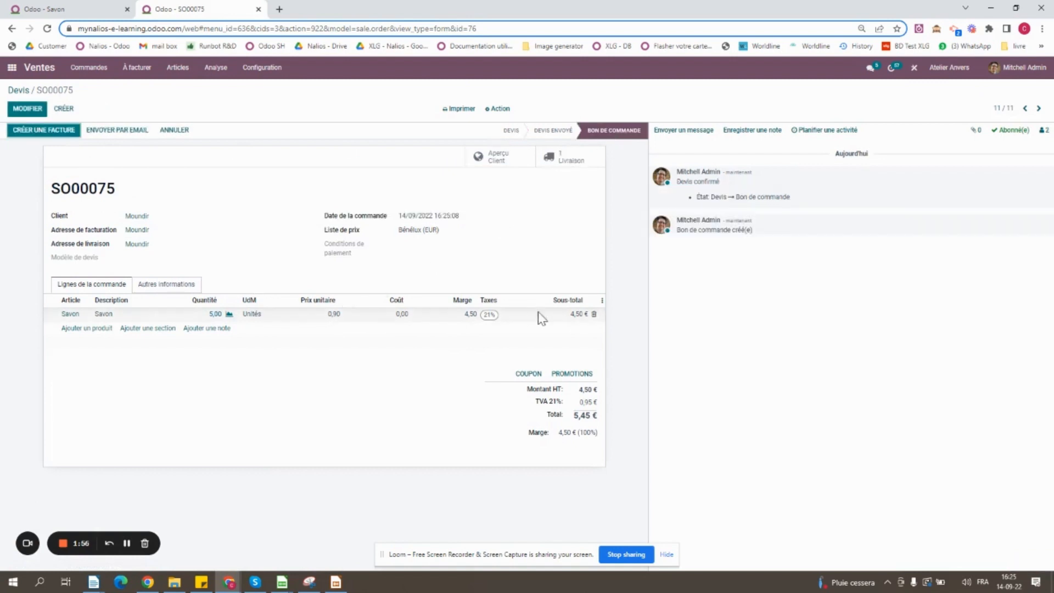
Show the Livré and Facturé columns in the sales order lines.
left_click(602, 300)
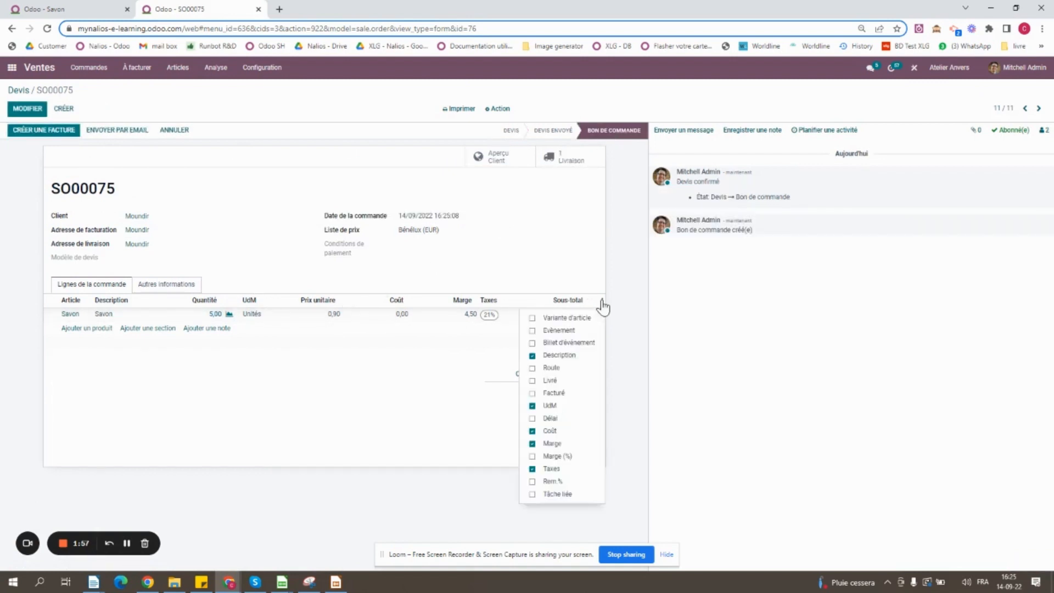
left_click(533, 380)
left_click(533, 393)
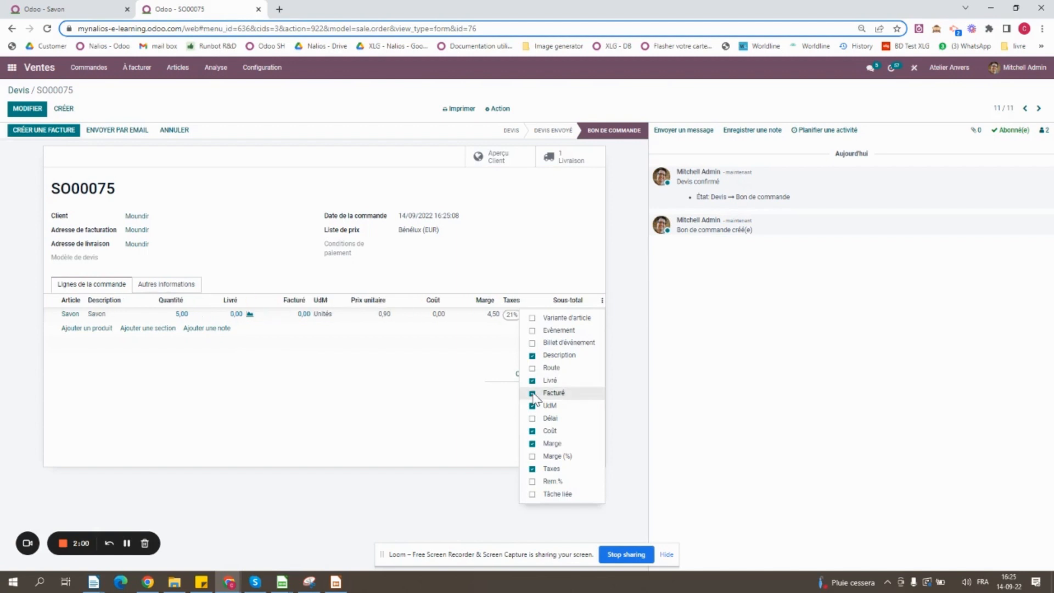
left_click(3, 302)
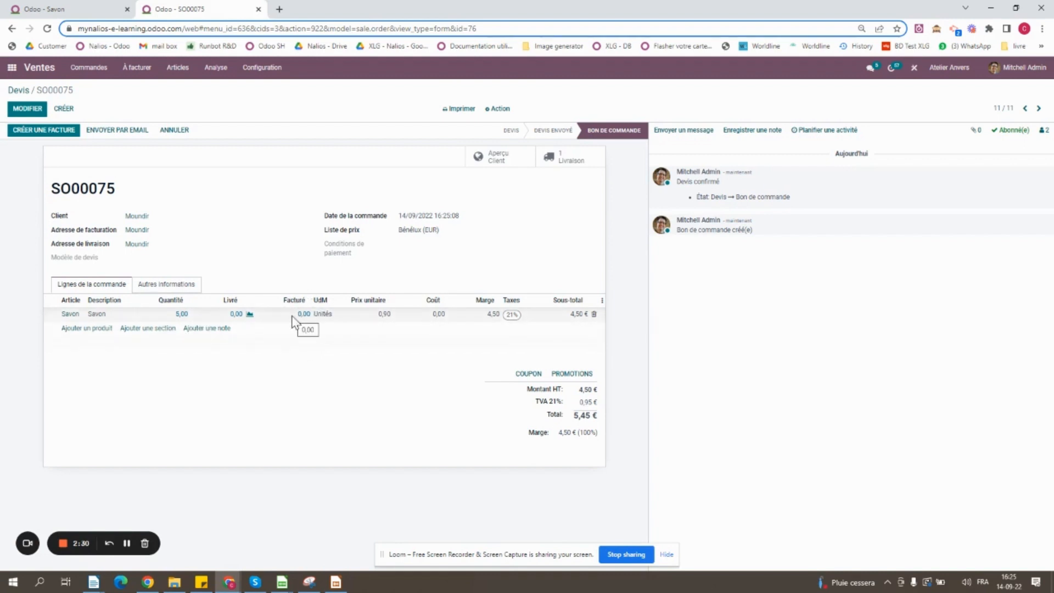
Create a regular invoice (Facture normale) from the sales order, set the Savon quantity to 4 and confirm the invoice.
left_click(59, 134)
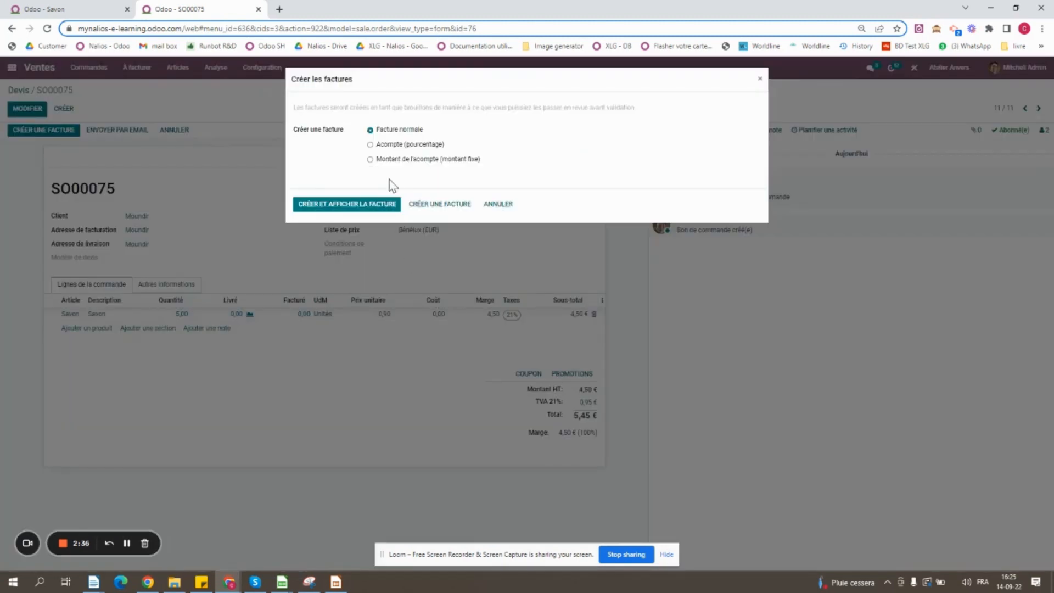
left_click(376, 204)
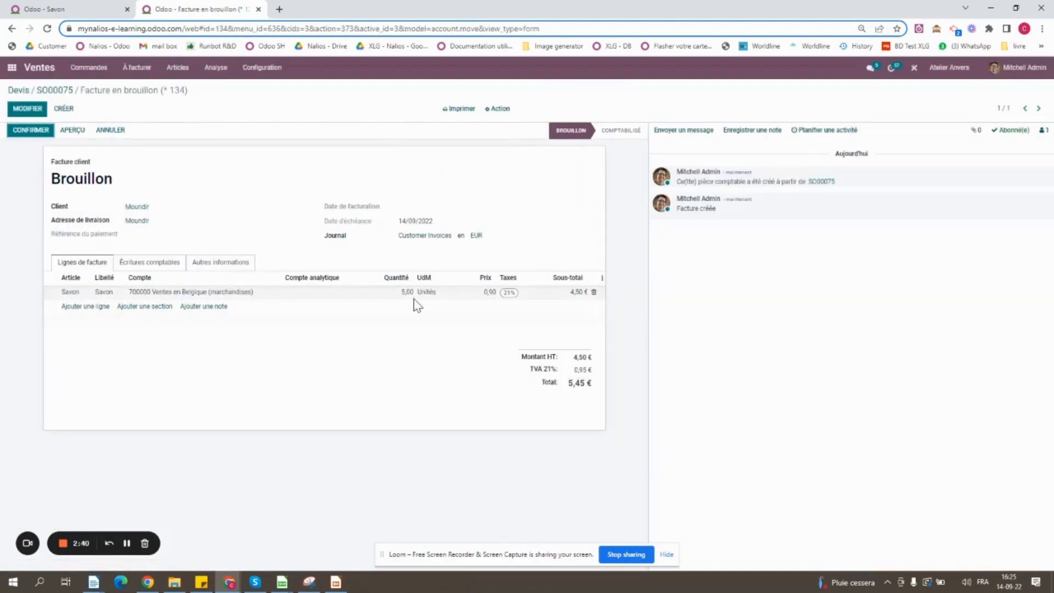
left_click(401, 293)
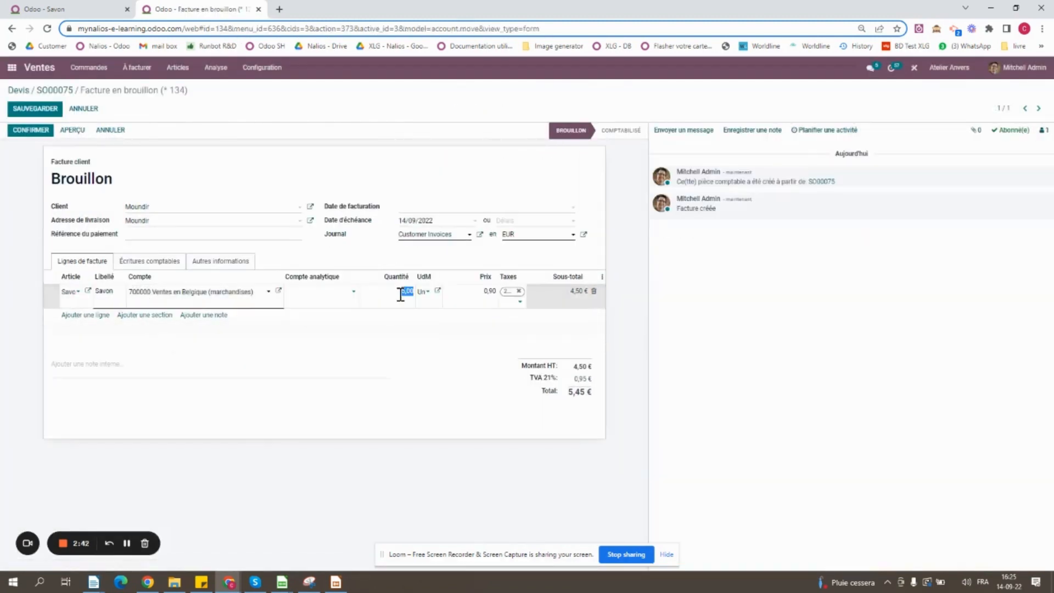
type("4")
left_click(39, 133)
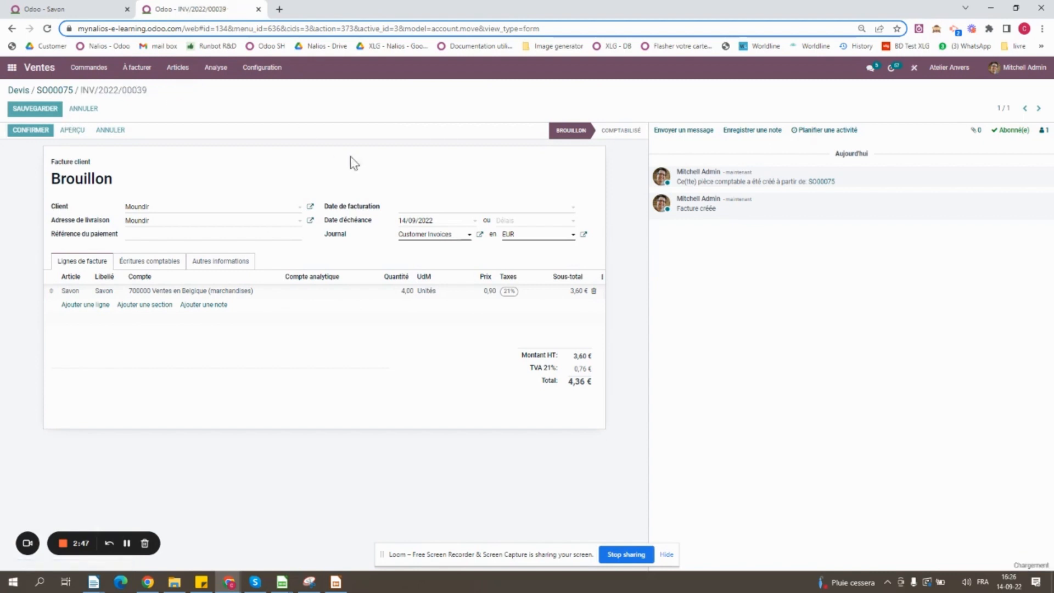
Return to the sales order, create a second regular invoice for the remaining Savon quantity and confirm it.
left_click(68, 90)
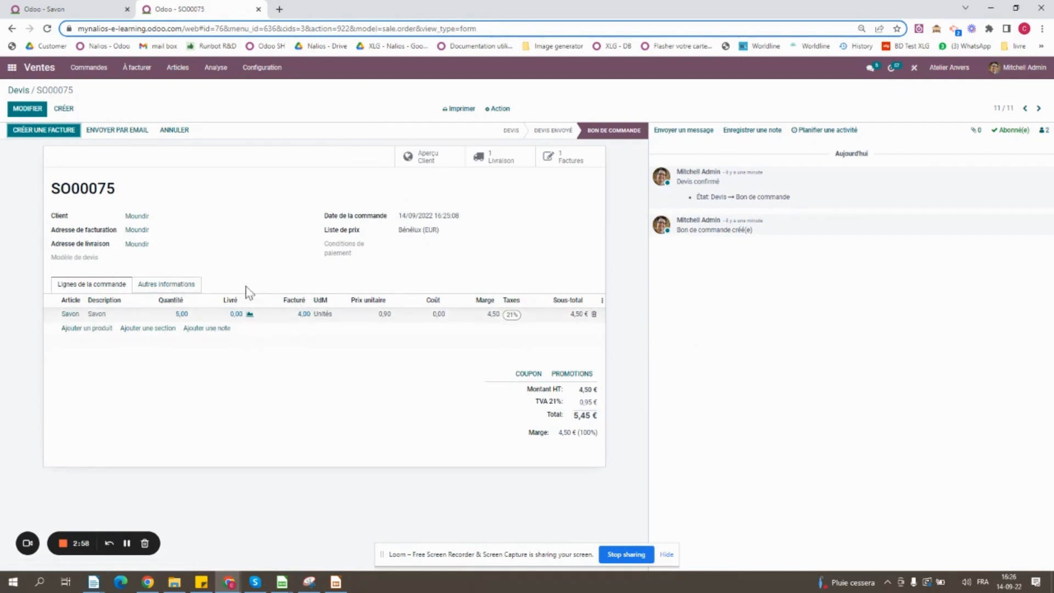
left_click(44, 132)
left_click(342, 209)
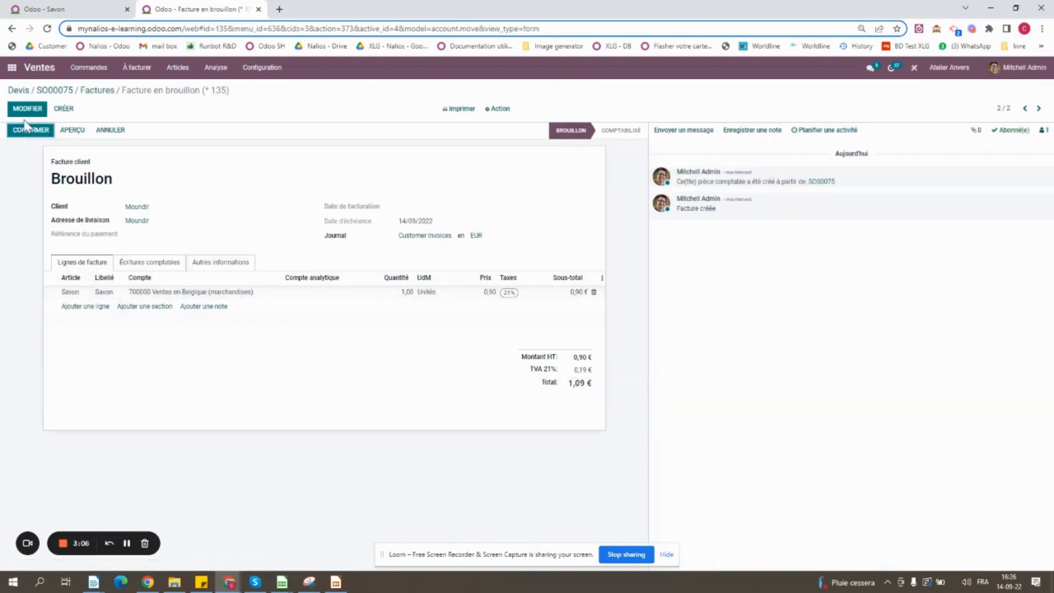
left_click(31, 131)
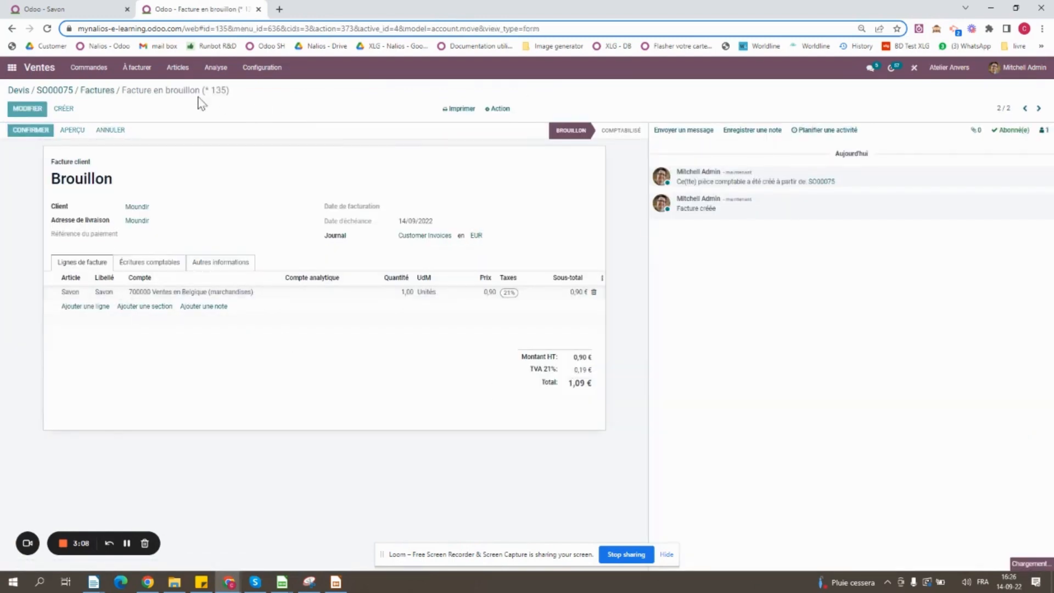
Review the sales order's invoiced quantity and its list of invoices, and return to the Savon product record.
left_click(60, 92)
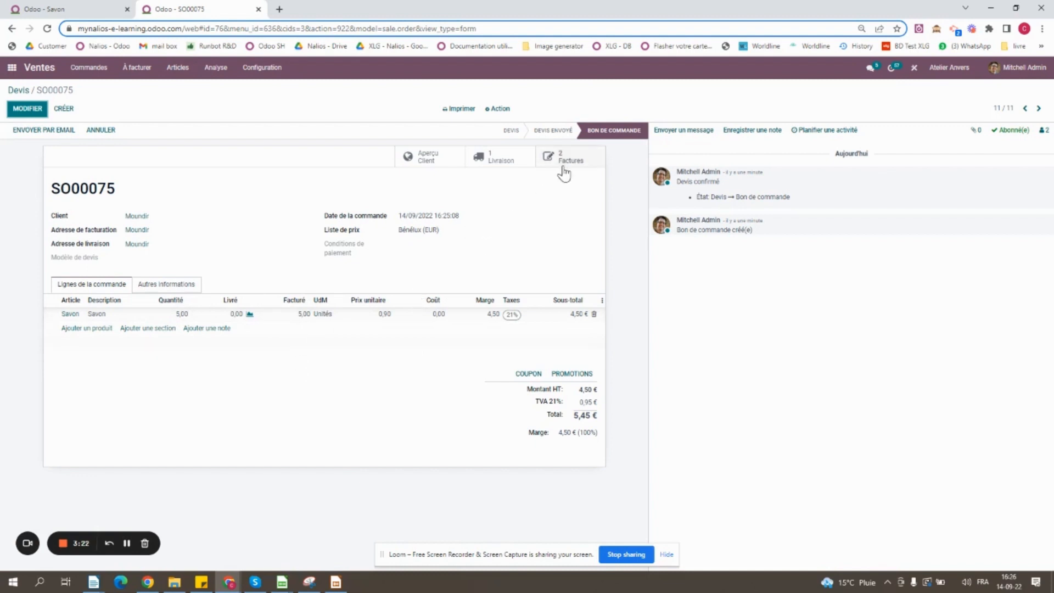
left_click(542, 165)
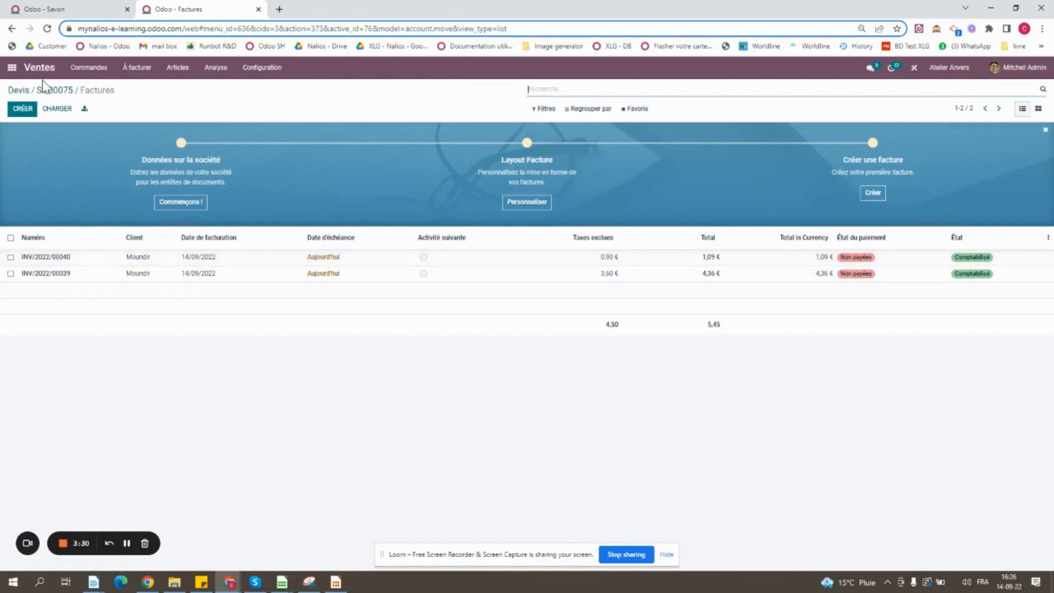
left_click(19, 90)
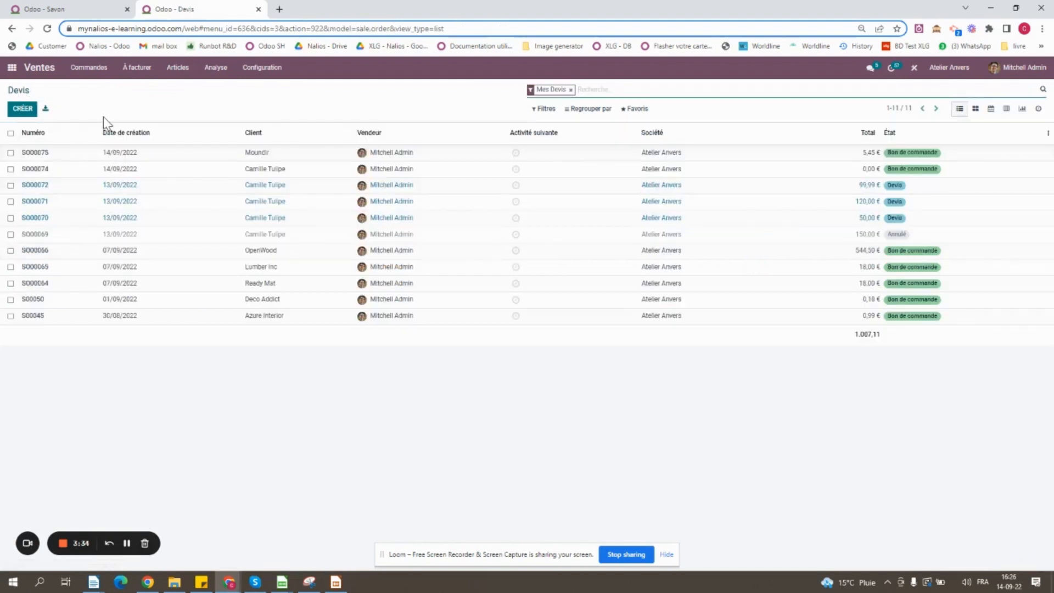
left_click(88, 8)
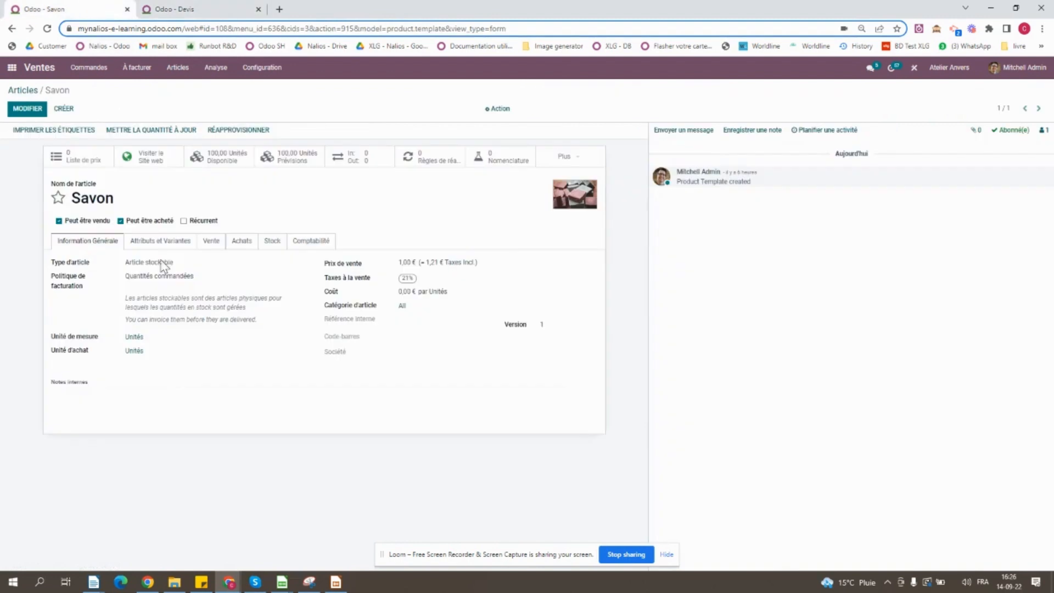
Change the Savon product's invoicing policy to Quantités livrées and save the product.
left_click(27, 108)
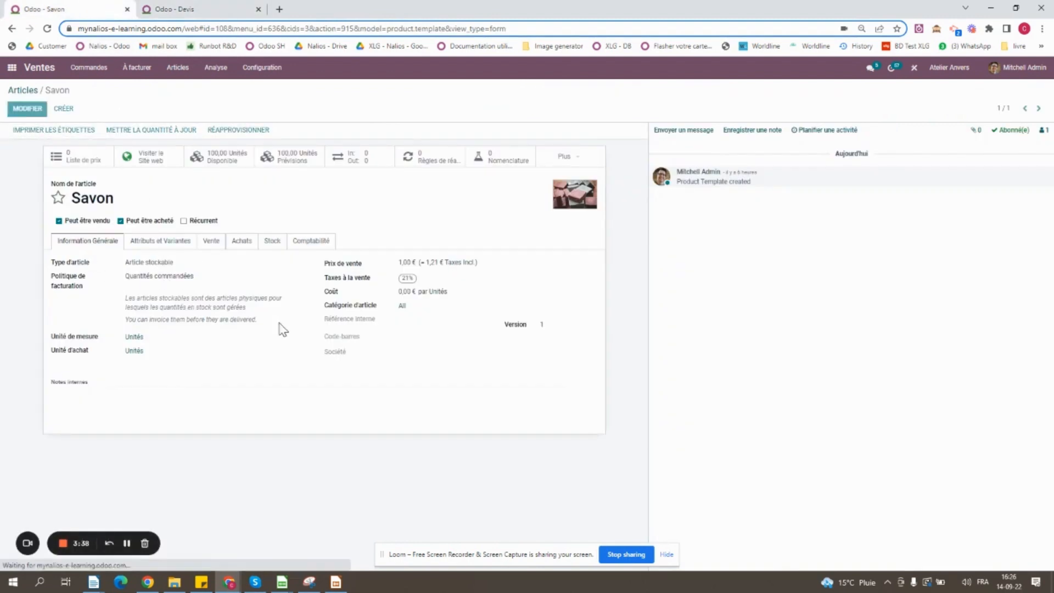
left_click(237, 277)
left_click(222, 290)
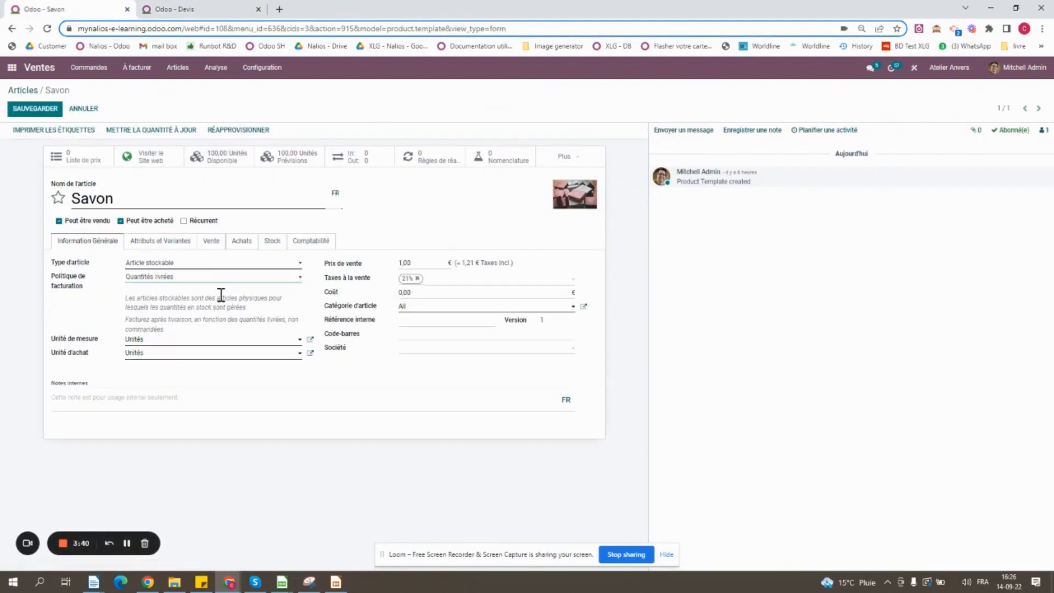
left_click(34, 109)
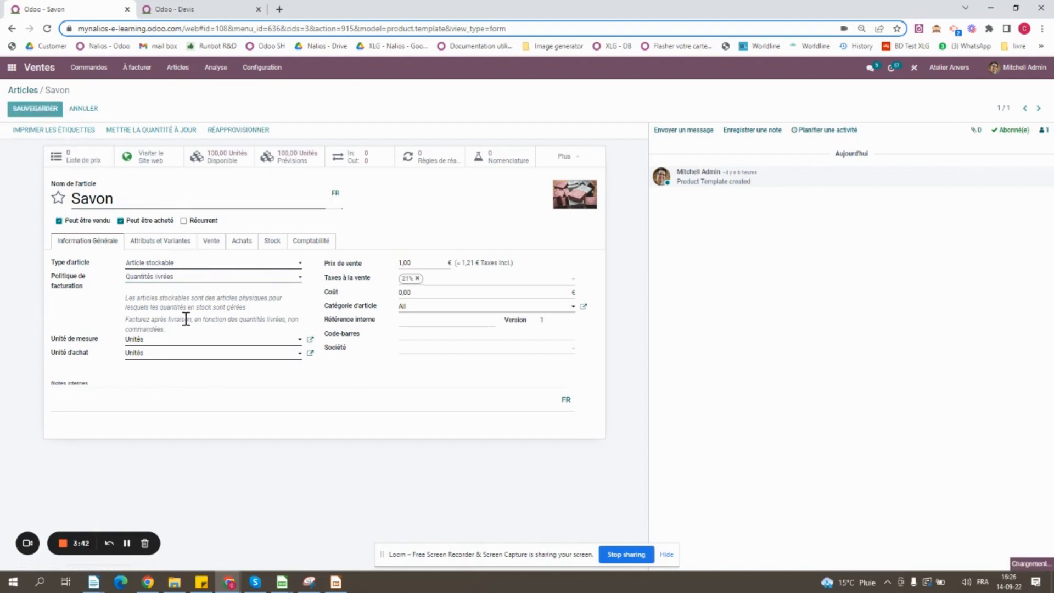
Go to the quotations list, create a new quotation and fill in the customer.
left_click(168, 9)
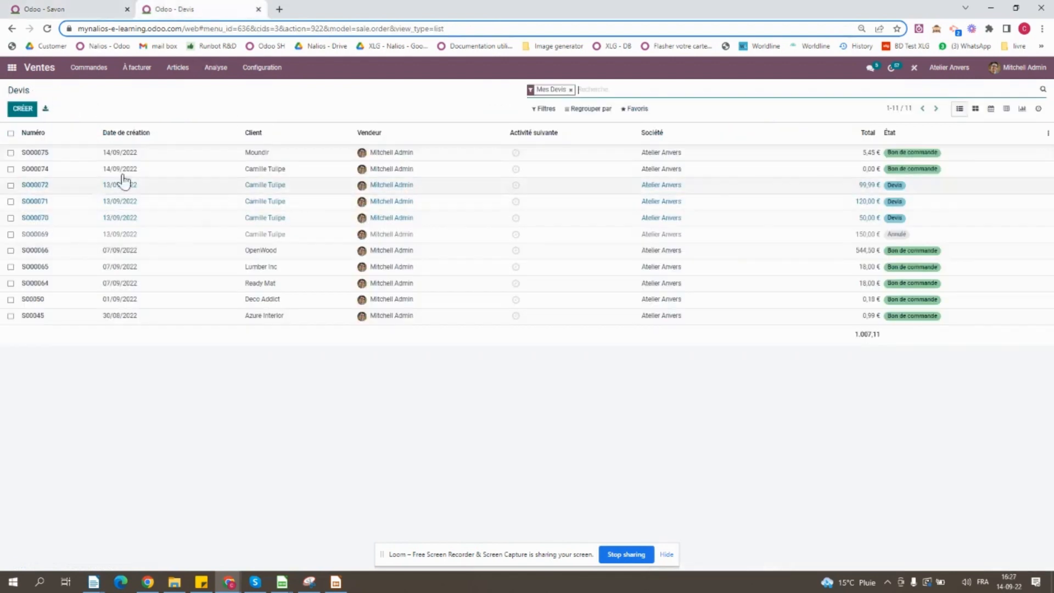
left_click(12, 111)
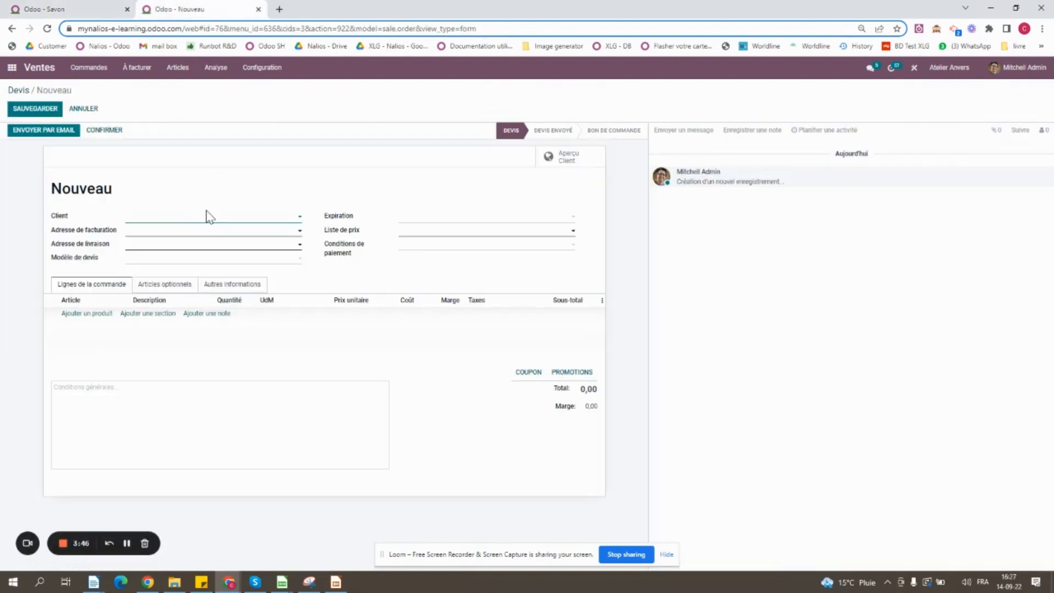
type("moundir")
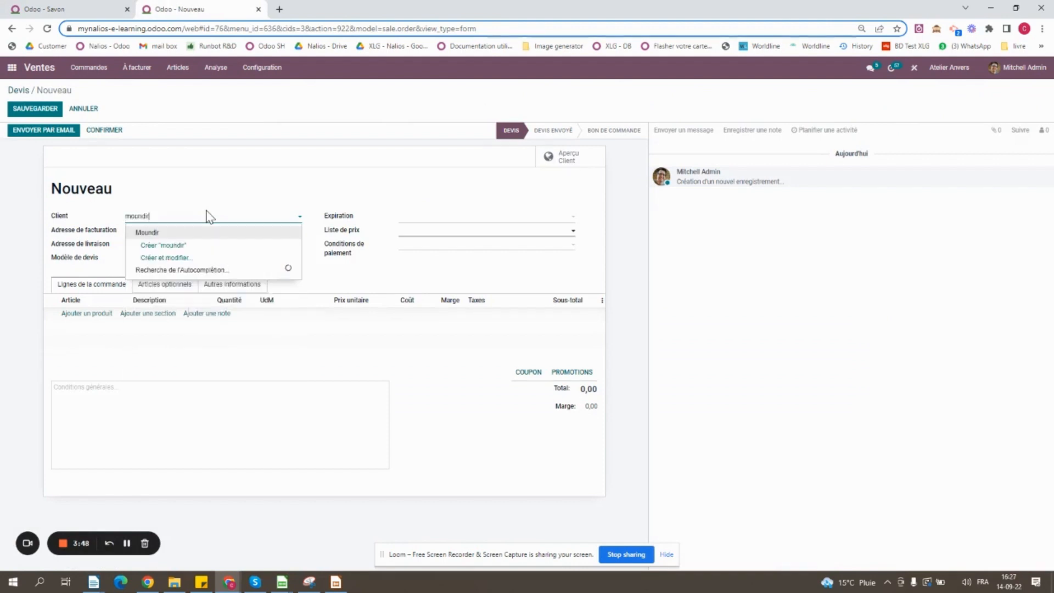
left_click(196, 235)
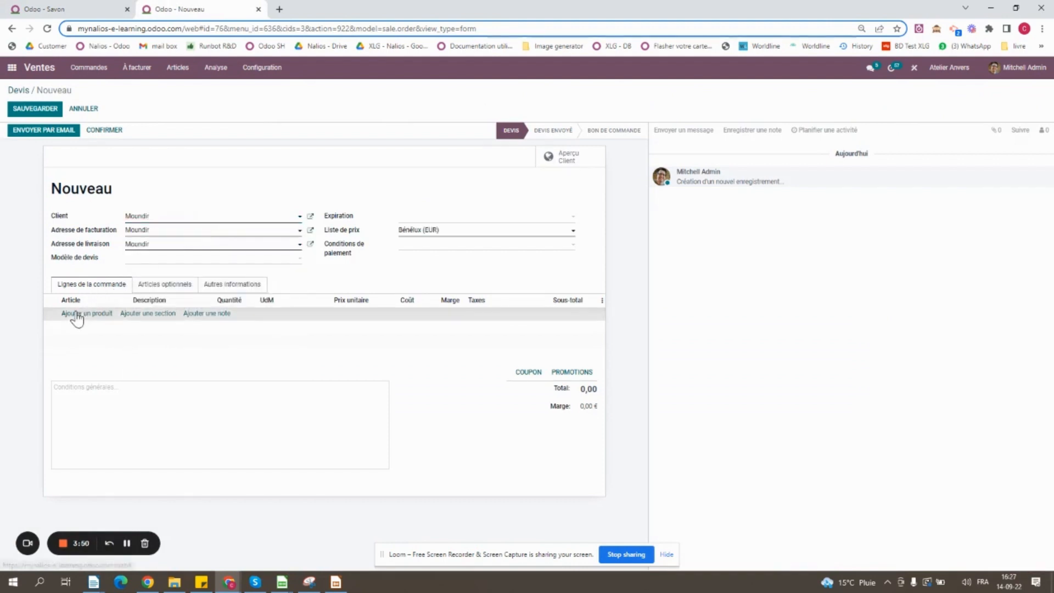
Add the Savon product to the order lines with a quantity of 5 and confirm the quotation.
left_click(75, 314)
type("savon")
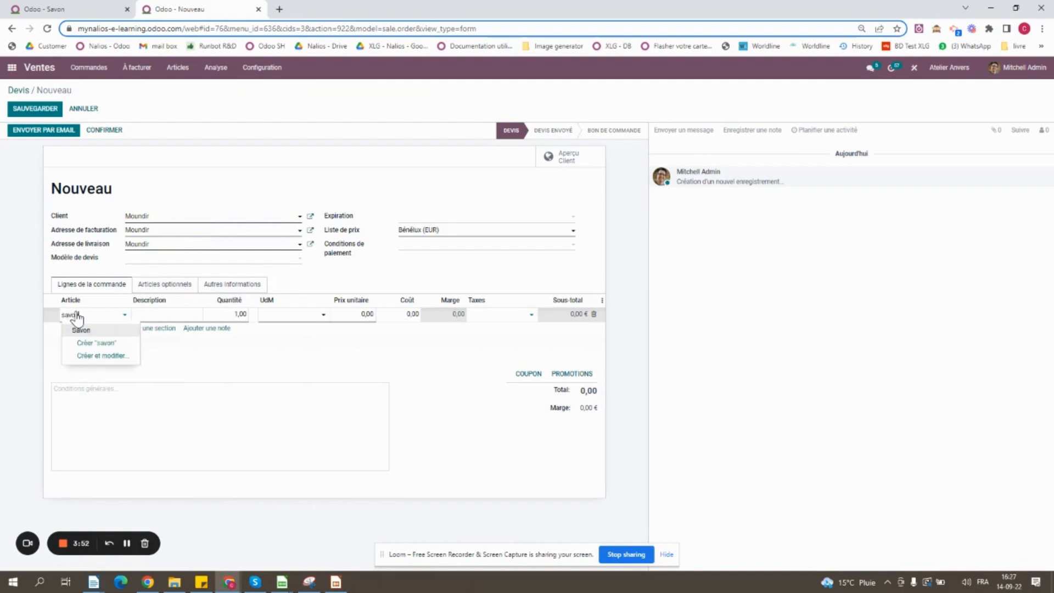
left_click(83, 329)
left_click(221, 316)
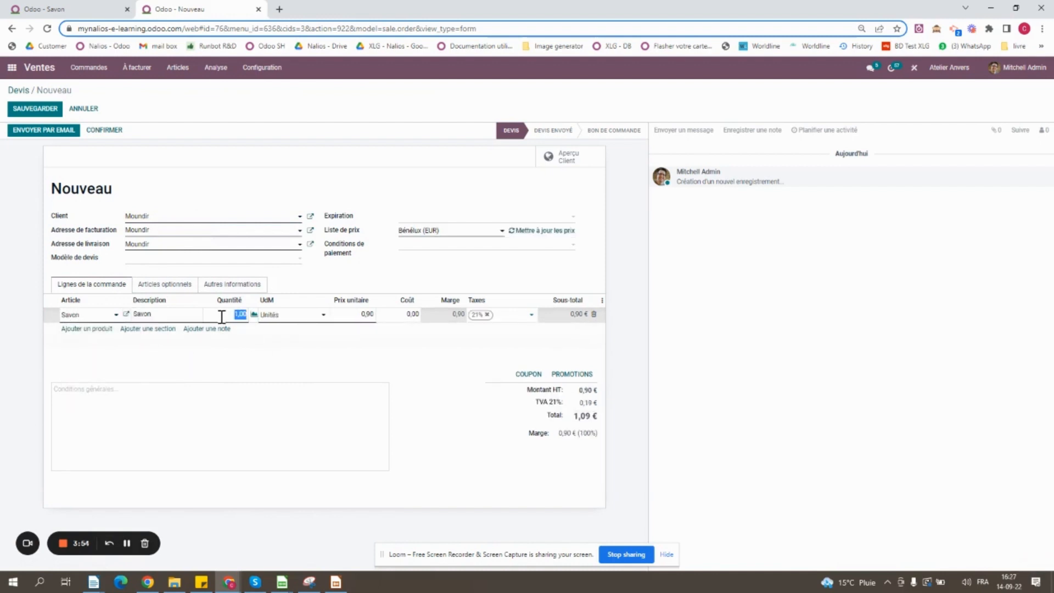
left_click(109, 132)
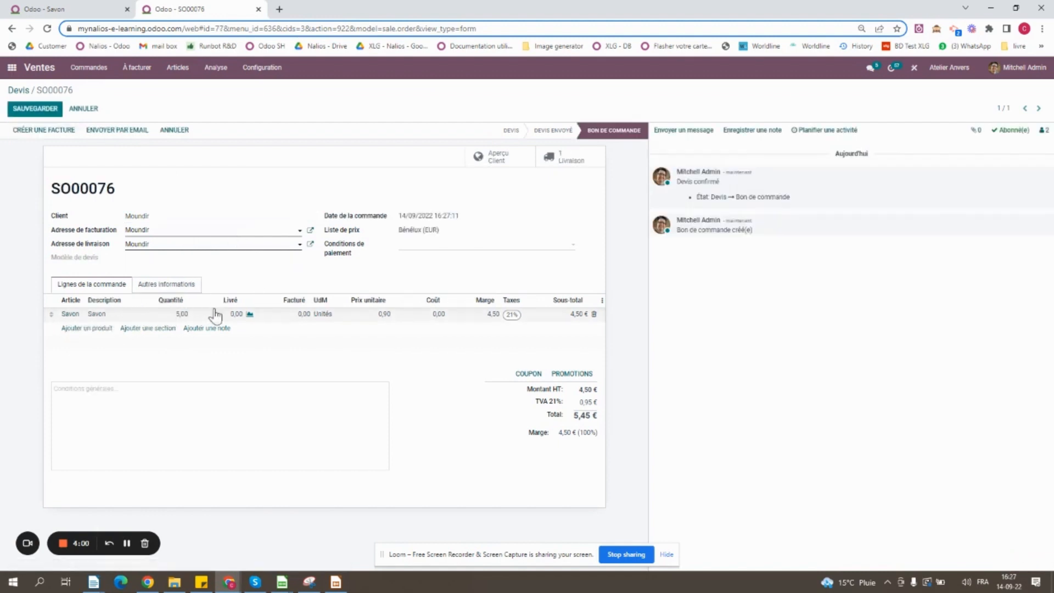
Try to create a regular invoice (Facture normale) from the undelivered sales order, then return to the order form.
left_click(53, 133)
left_click(39, 134)
left_click(389, 131)
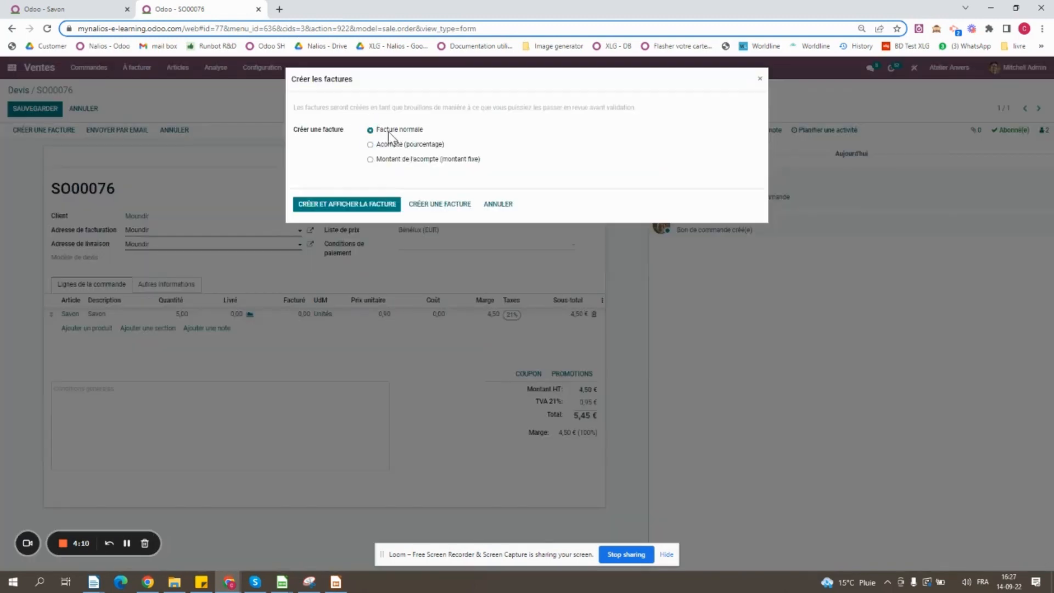
left_click(367, 206)
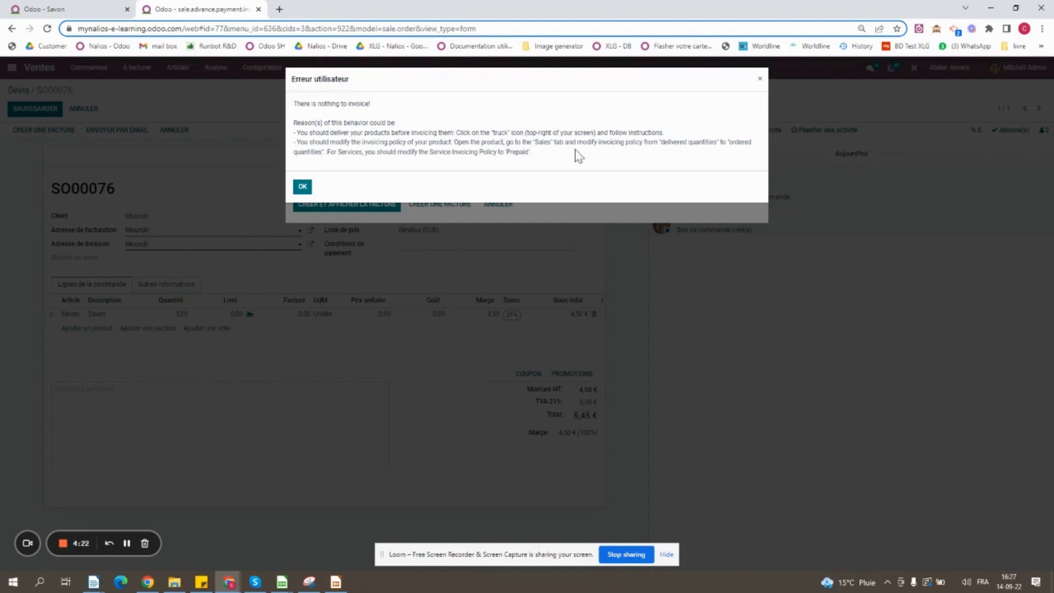
left_click(759, 80)
left_click(760, 83)
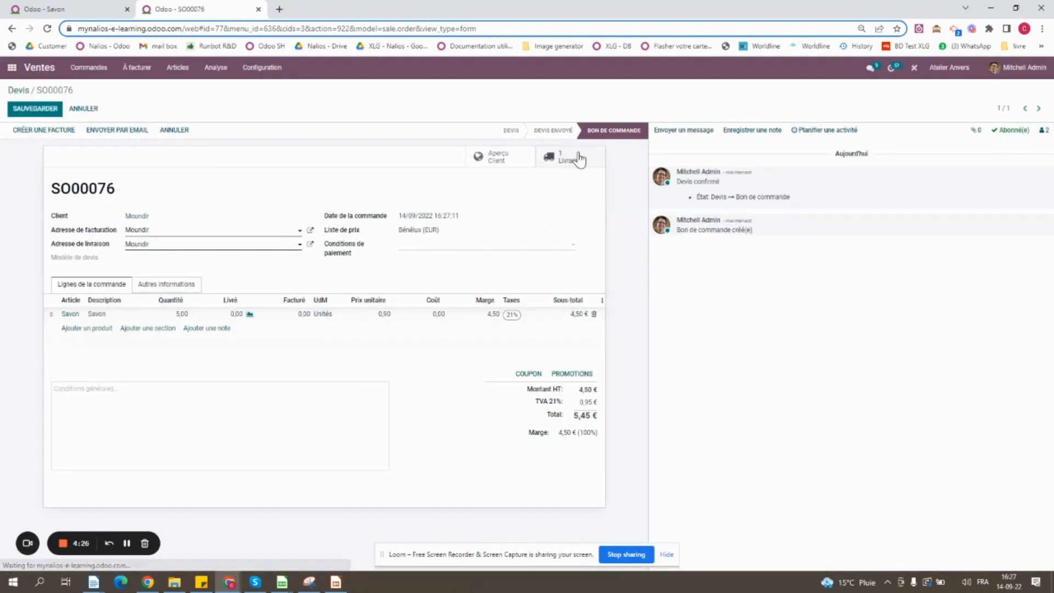
Open the order's delivery, set the done Savon quantity to 2 and validate it with a backorder for the rest.
left_click(562, 171)
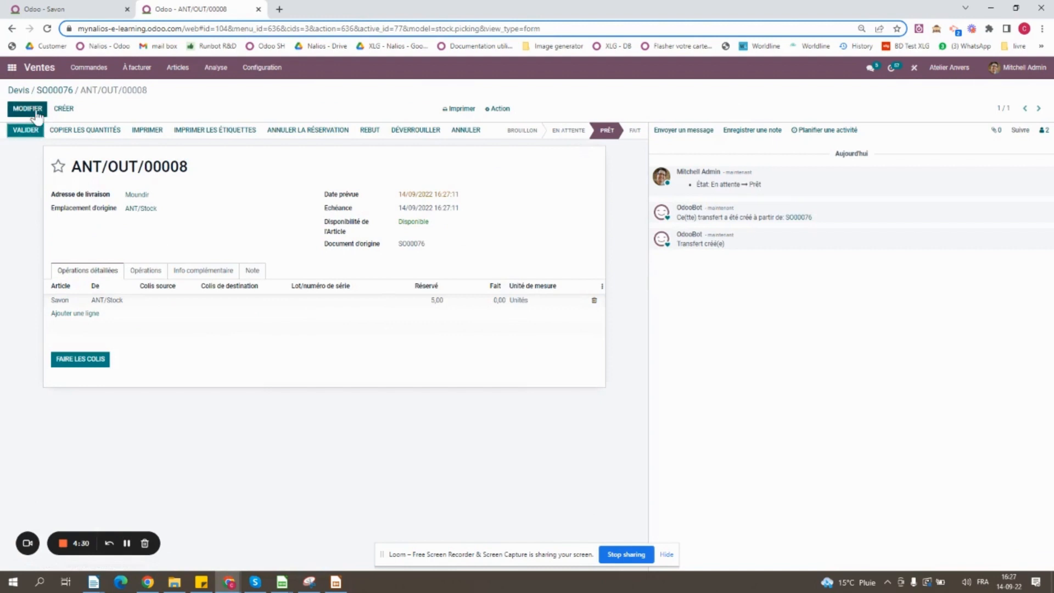
left_click(488, 302)
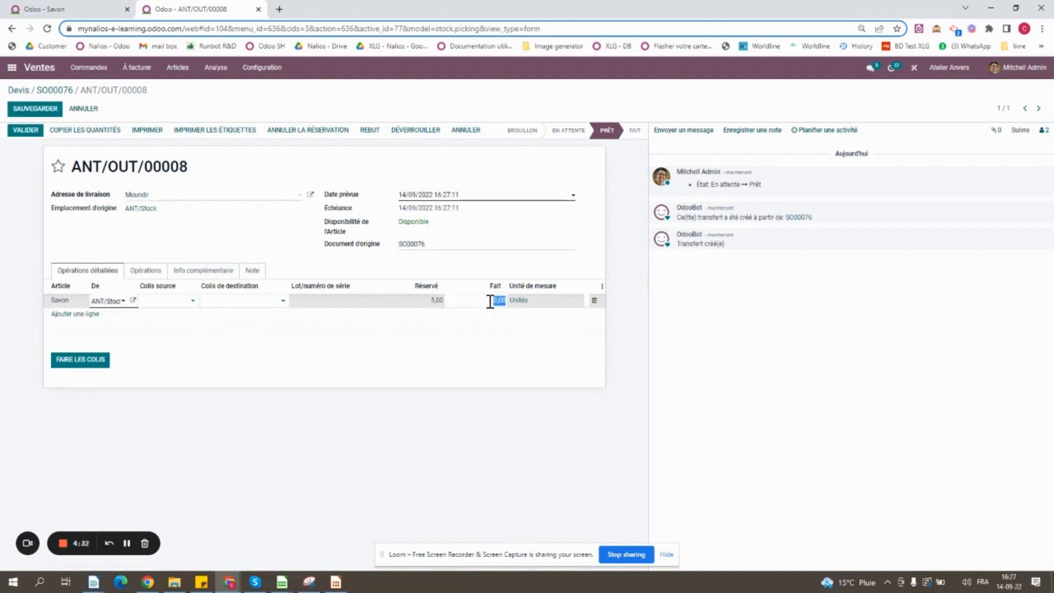
type("5")
left_click(28, 133)
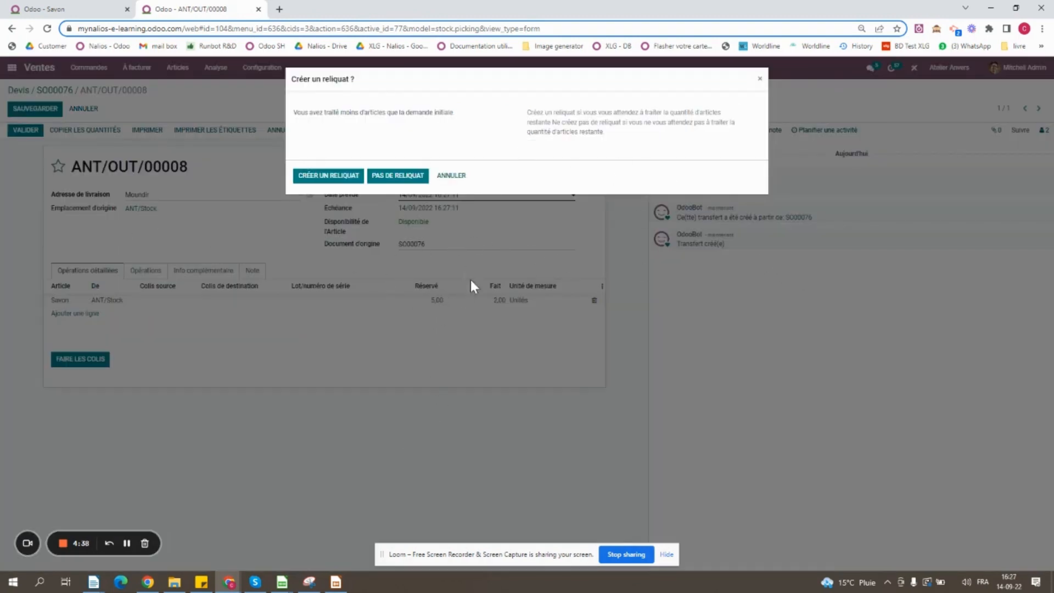
left_click(326, 180)
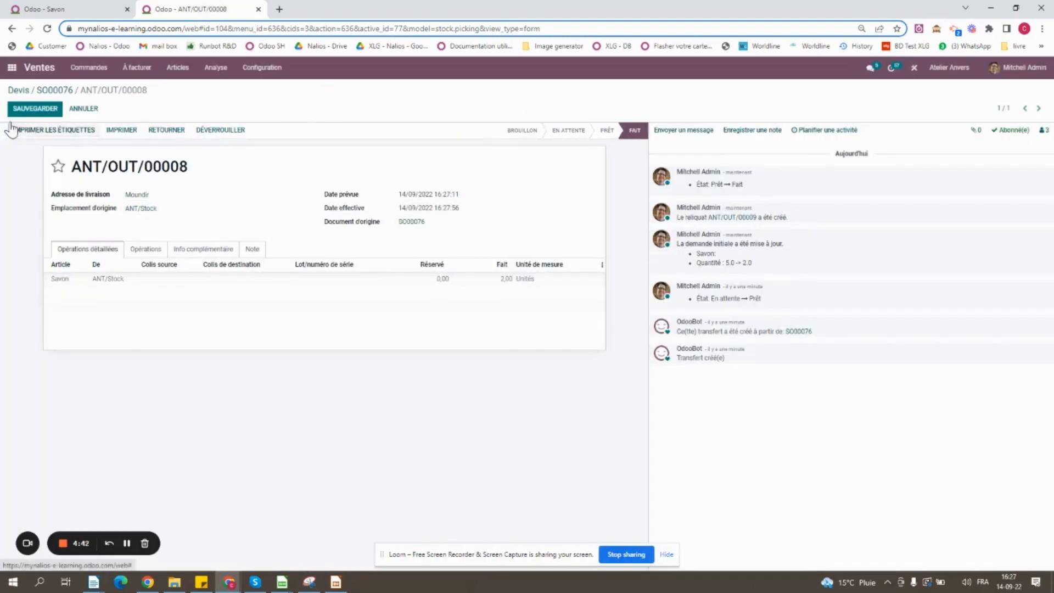
Return to the sales order, create a regular invoice for the delivered Savon and confirm it.
left_click(46, 91)
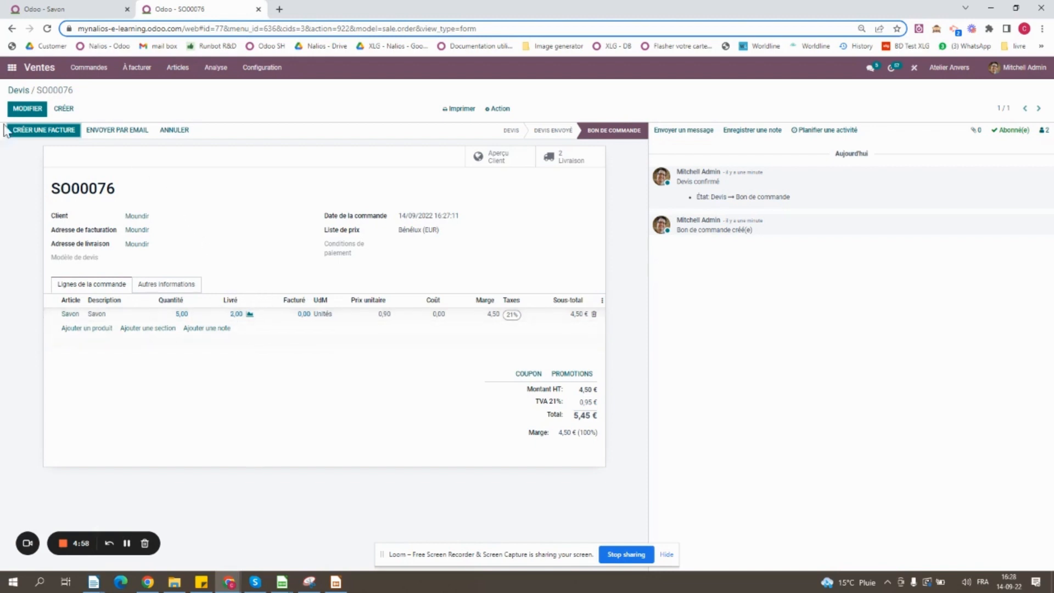
left_click(54, 138)
left_click(302, 206)
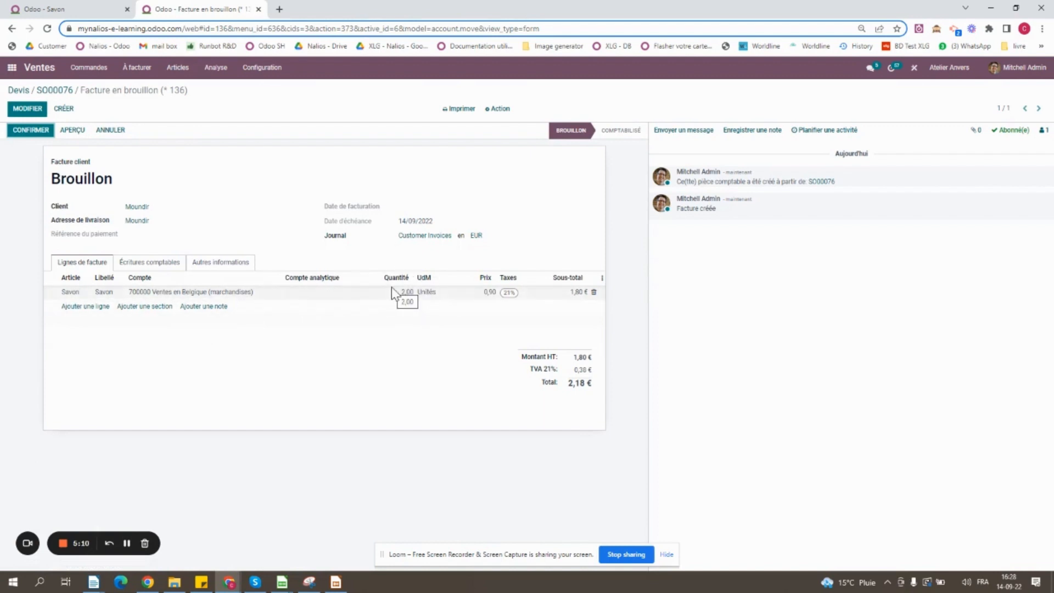
left_click(22, 135)
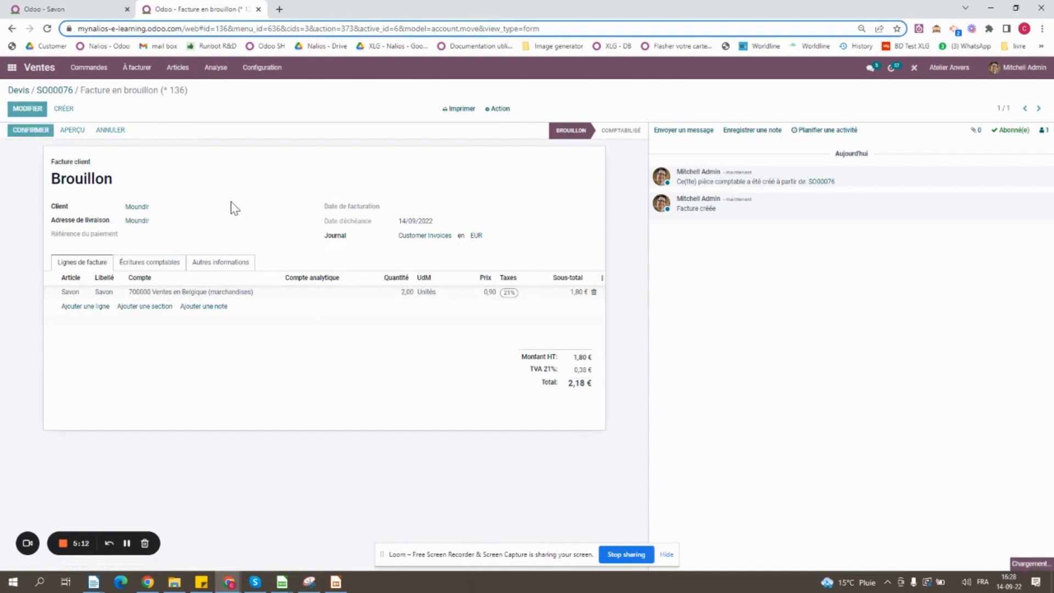
From the sales order's completed delivery, return the delivered Savon to ANT/Stock and validate the return by immediate transfer.
left_click(58, 91)
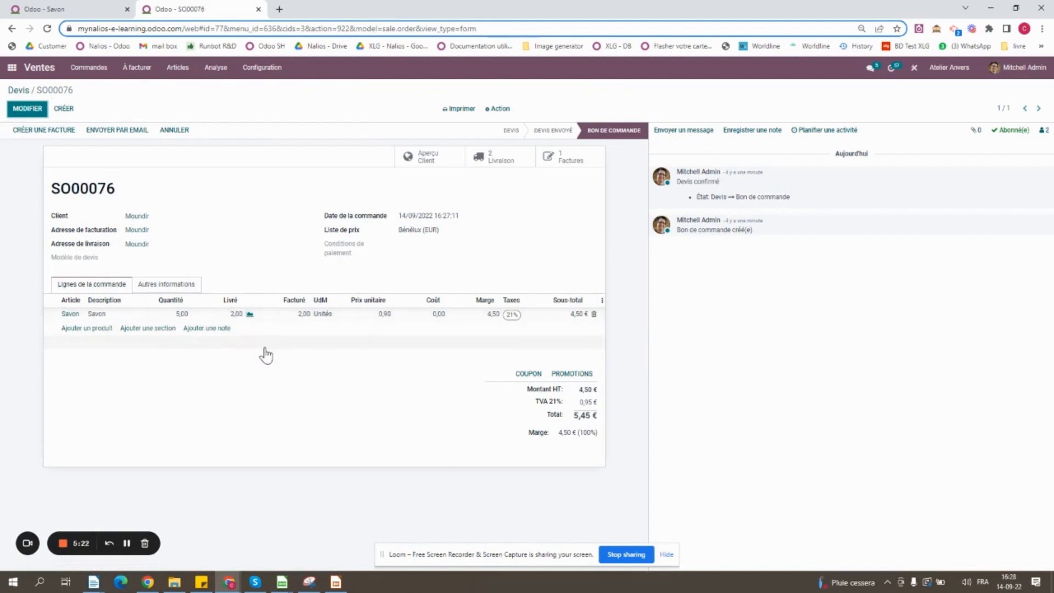
left_click(496, 158)
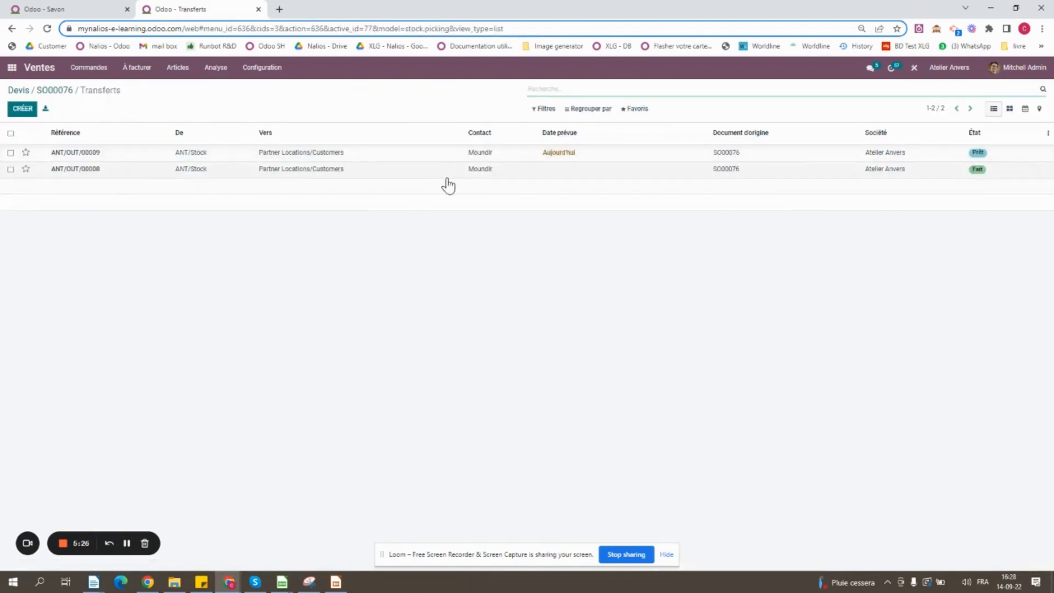
left_click(414, 176)
left_click(101, 166)
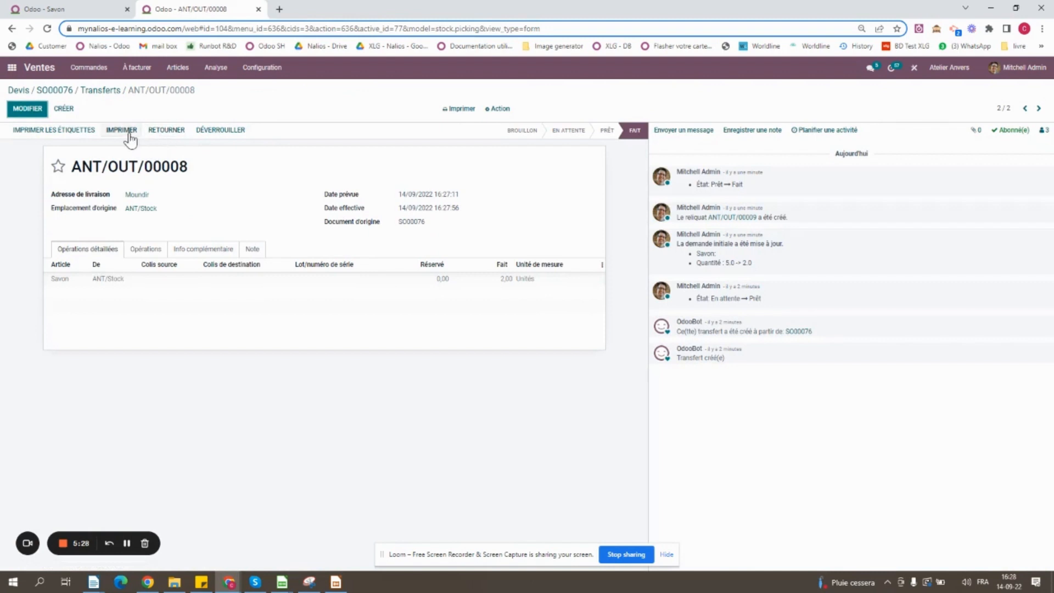
left_click(167, 130)
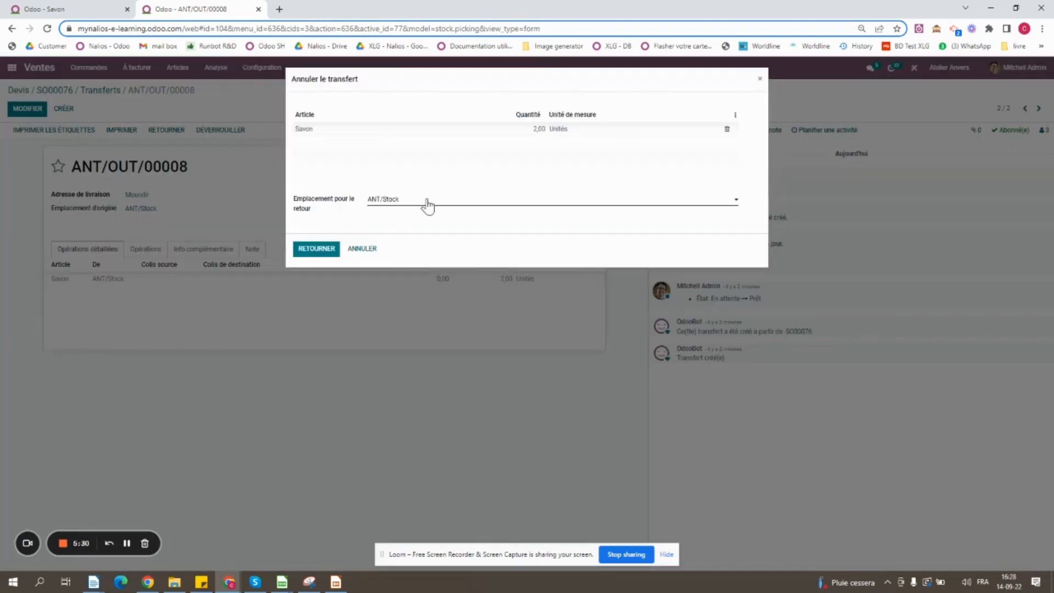
left_click(325, 251)
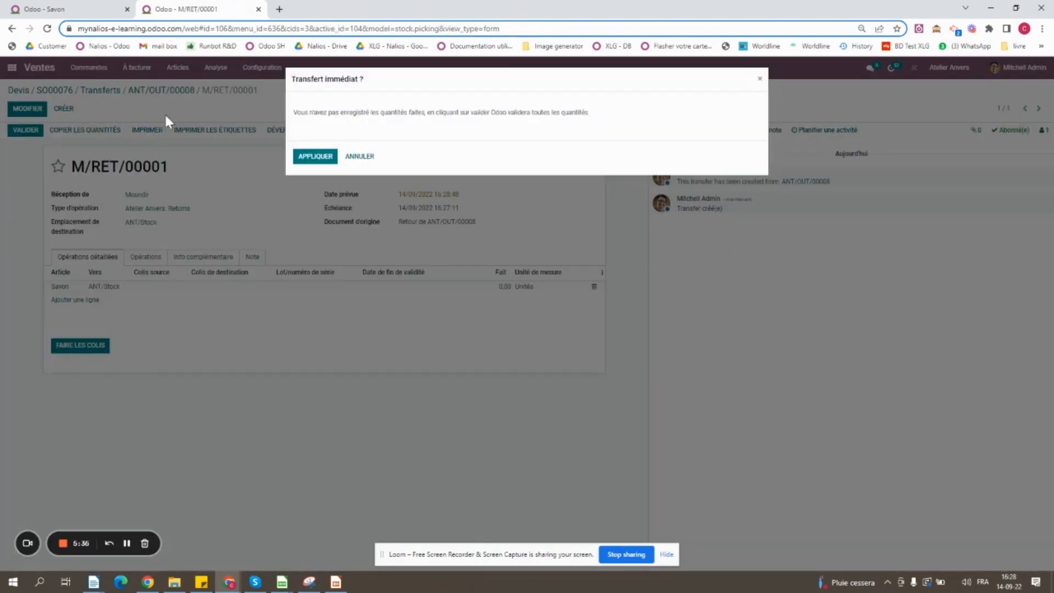
left_click(316, 163)
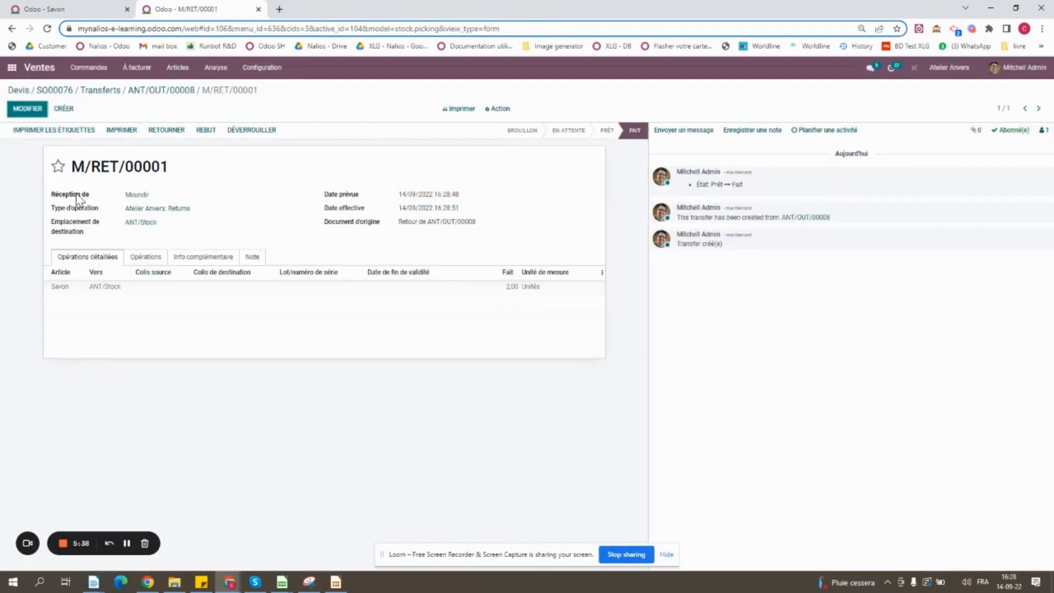
Go back to the sales order, generate a regular invoice for the returned Savon and dismiss the error dialog.
left_click(59, 91)
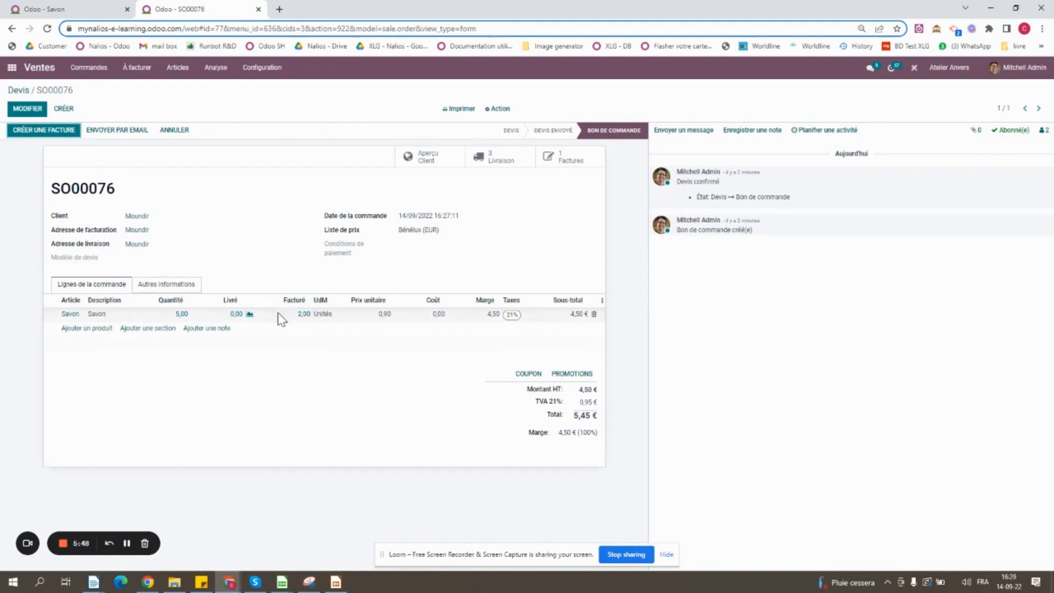
left_click(59, 132)
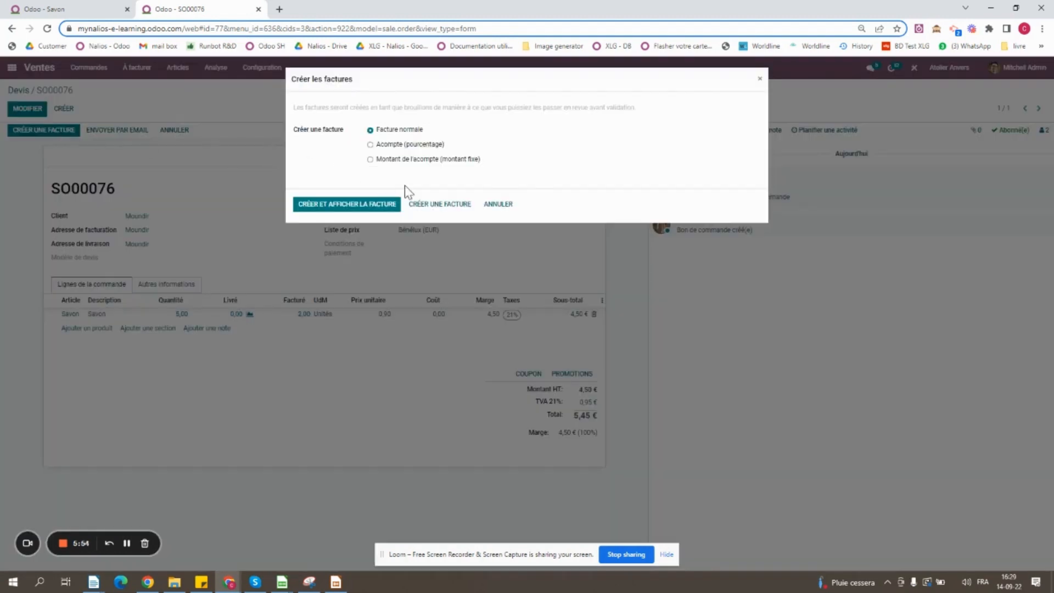
left_click(378, 214)
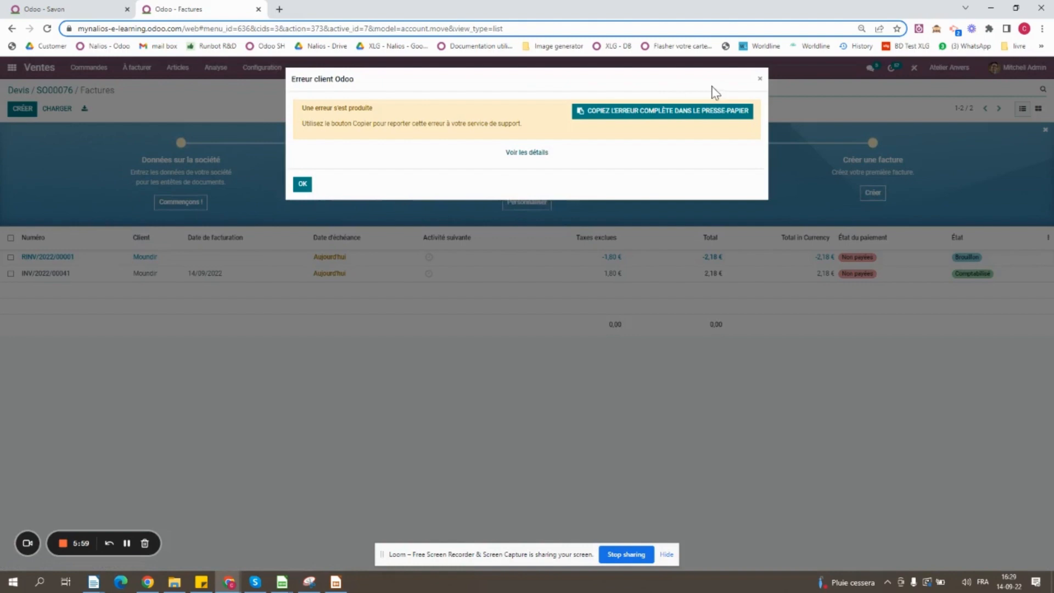
left_click(760, 79)
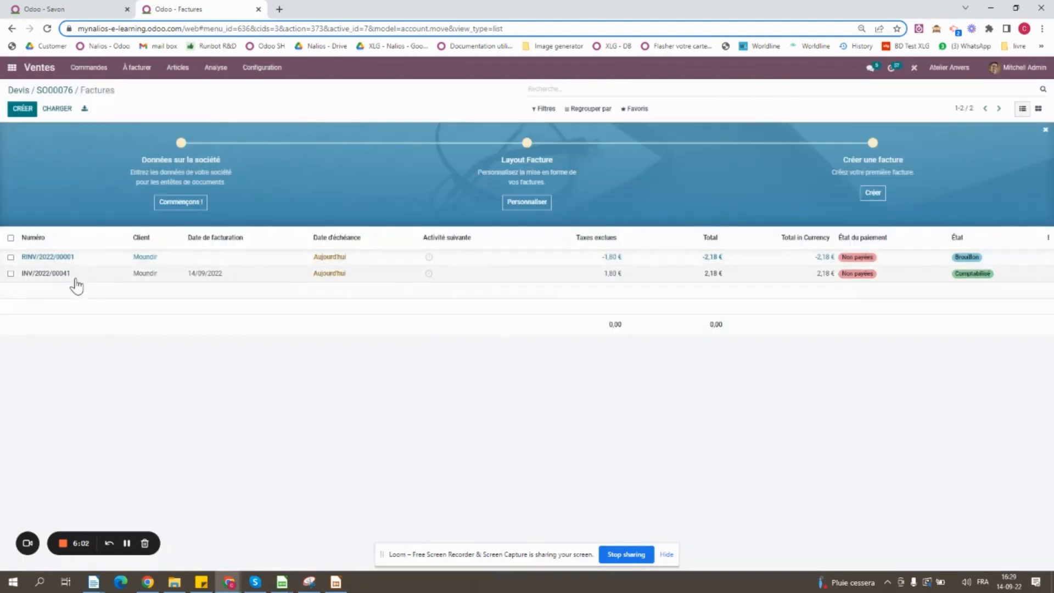
Review the draft credit note's lines, accounting entries and number, then go back through the sales order to the quotations list.
left_click(64, 258)
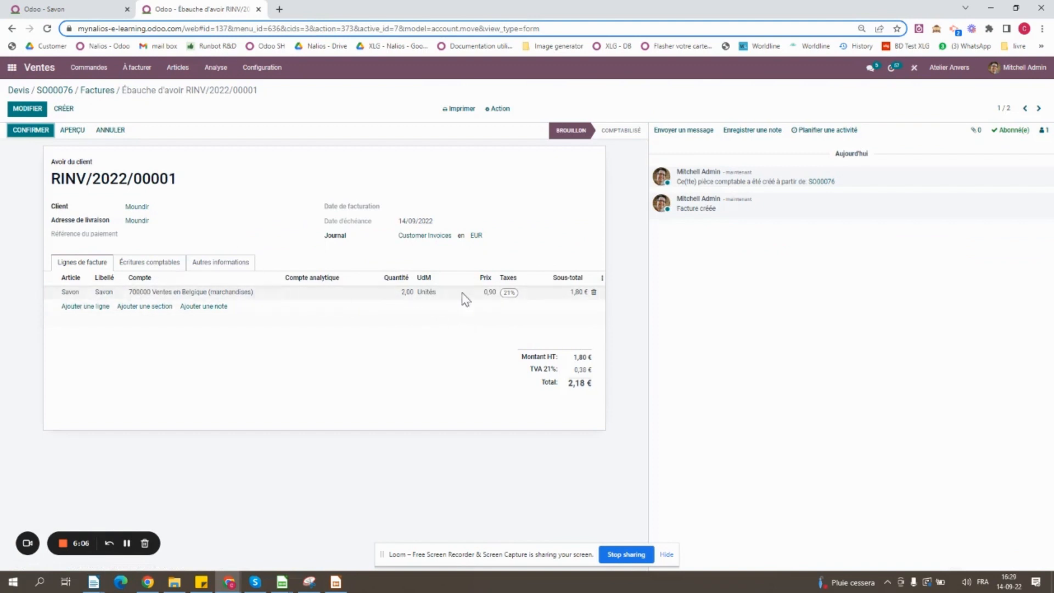
left_click(141, 263)
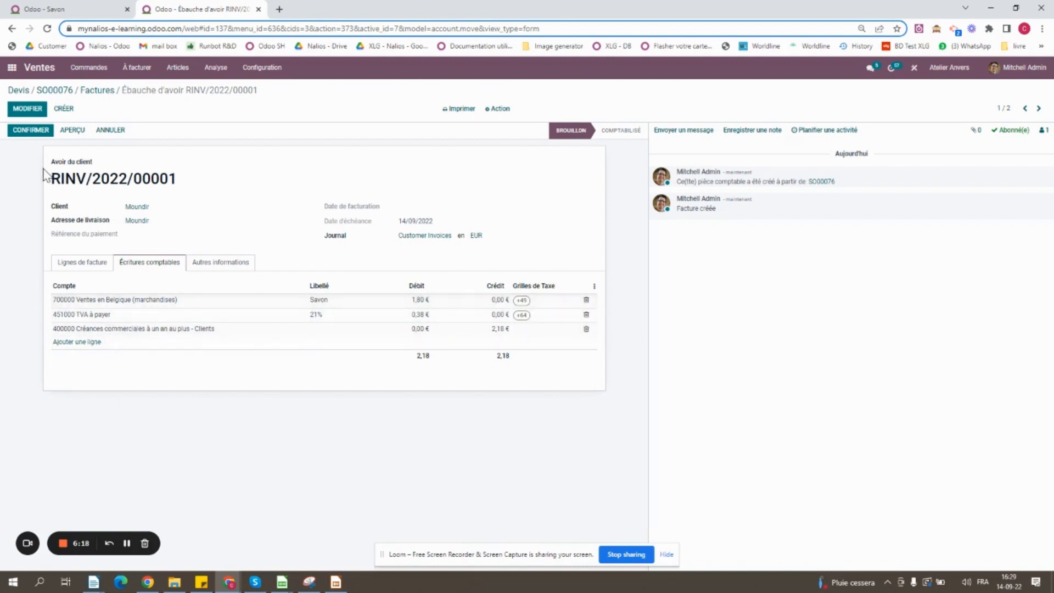
left_click_drag(46, 176, 191, 184)
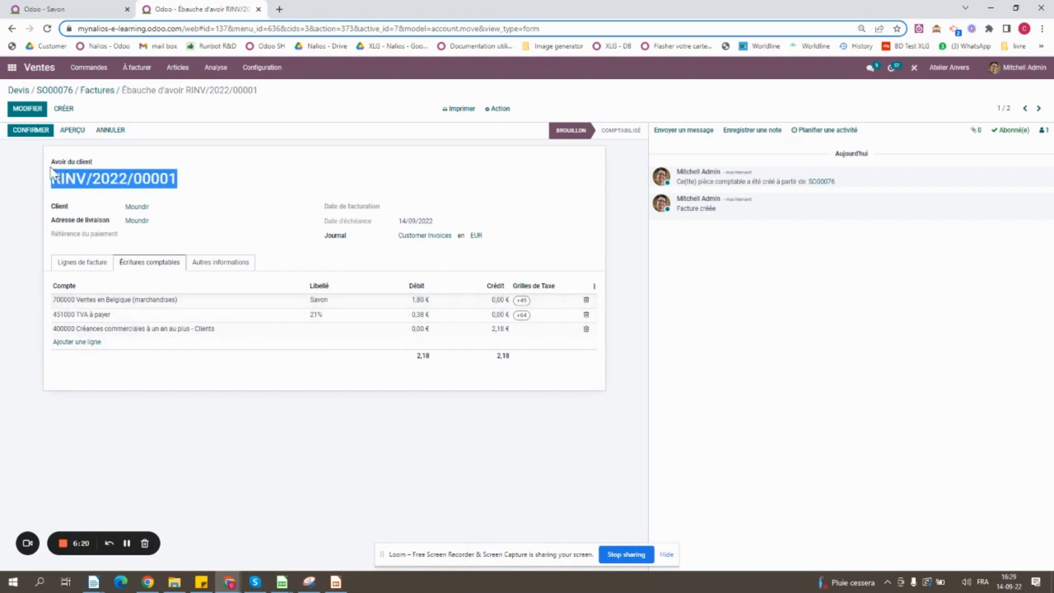
left_click_drag(48, 173, 188, 188)
left_click(55, 90)
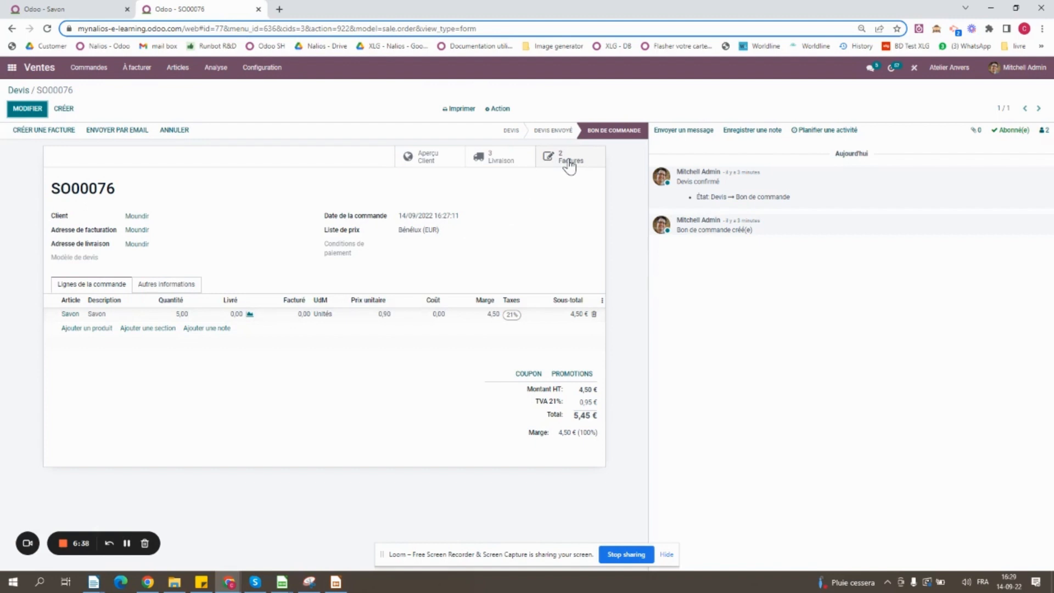
left_click(19, 90)
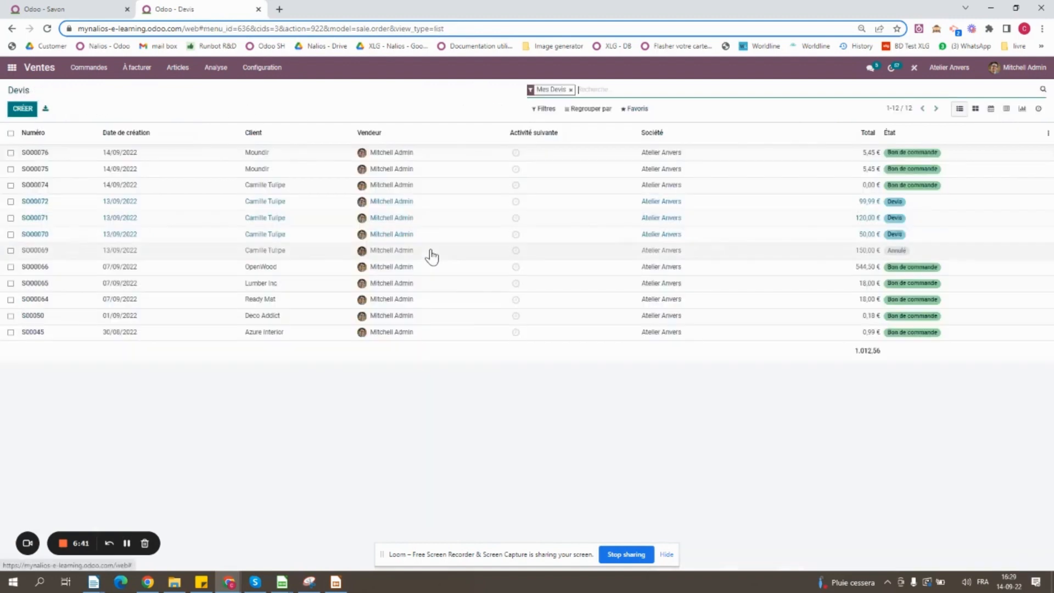
Create a new quotation for the same customer as the two most recent sales orders.
left_click(20, 109)
type("m")
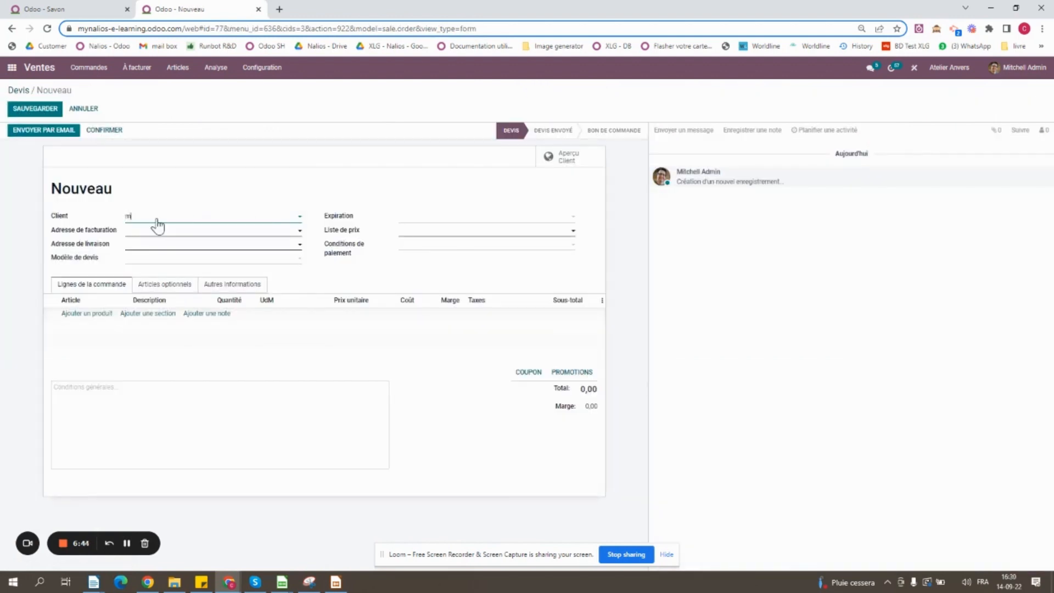
type("ou")
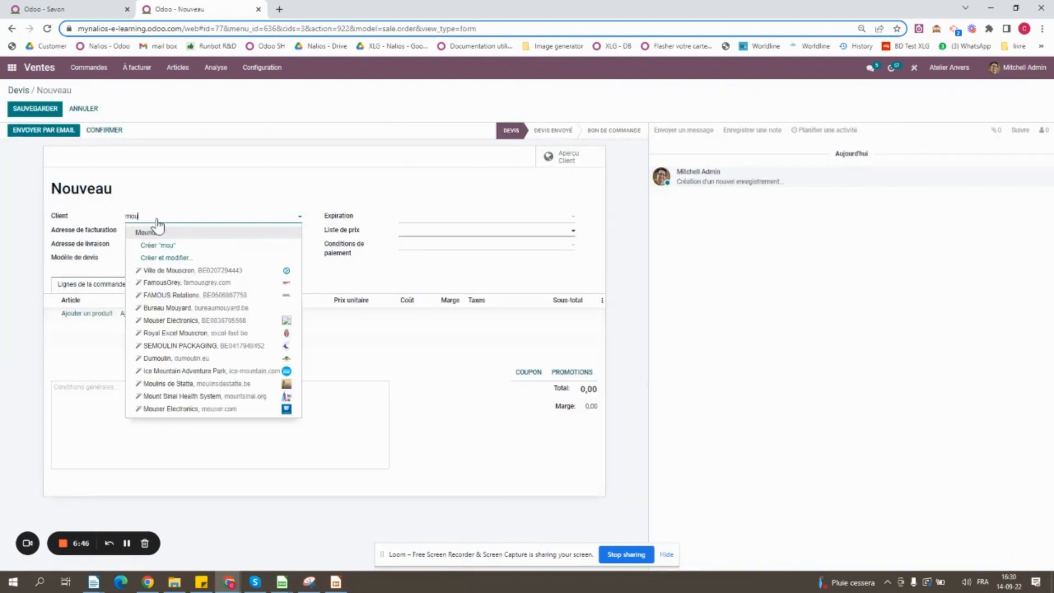
left_click(160, 234)
Add the product Savon with a quantity of 5 to the quotation and confirm it as a sales order.
left_click(99, 314)
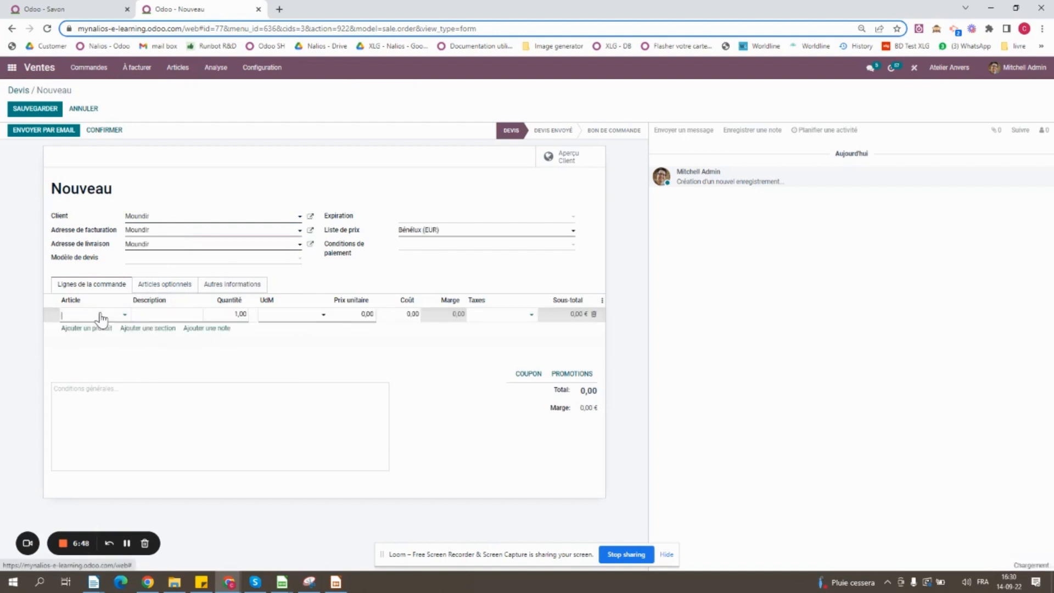
type("savon")
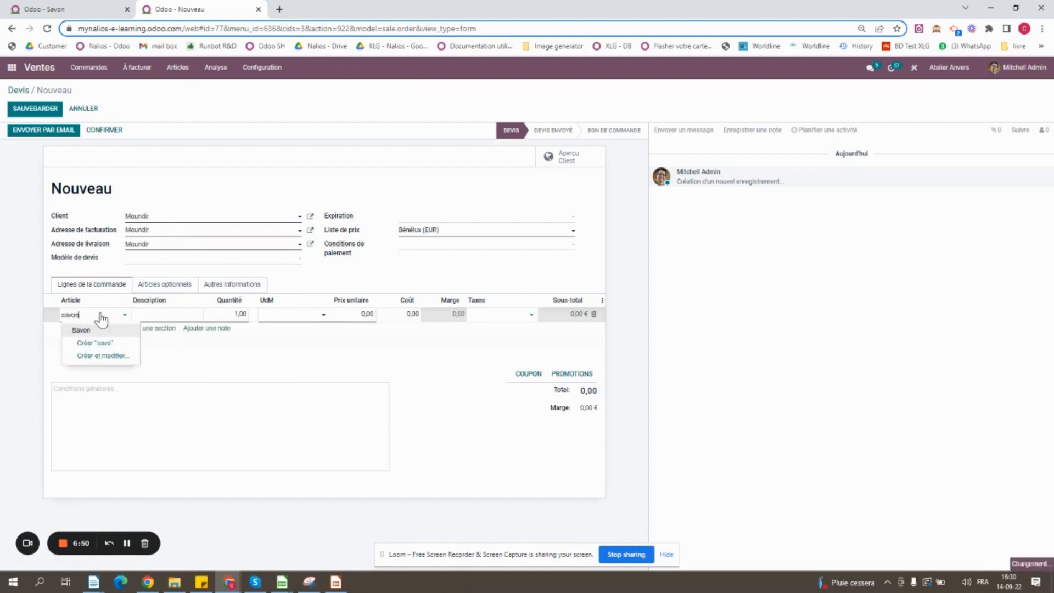
left_click(88, 336)
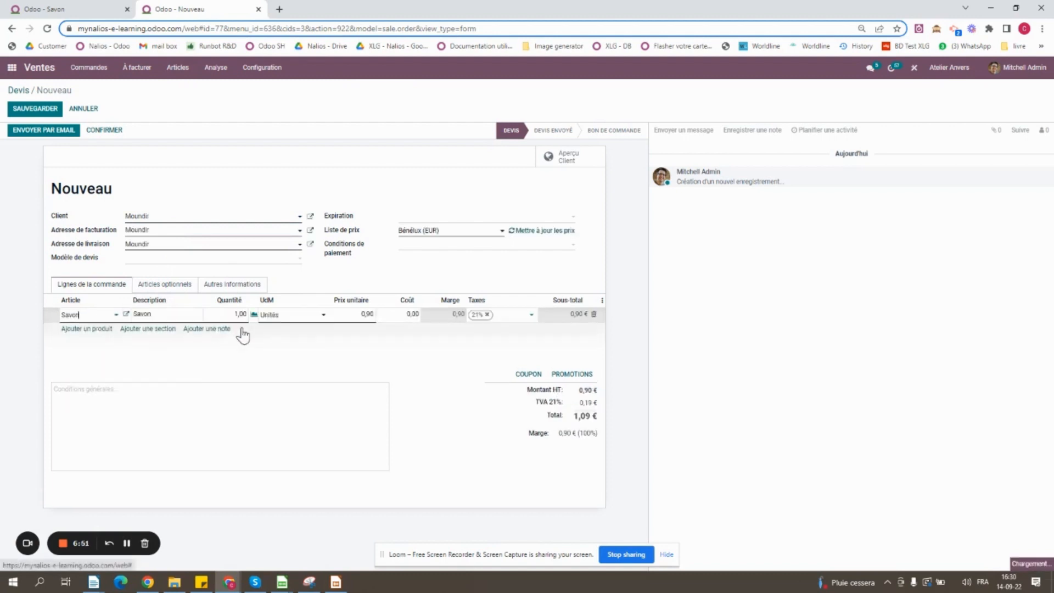
left_click(218, 313)
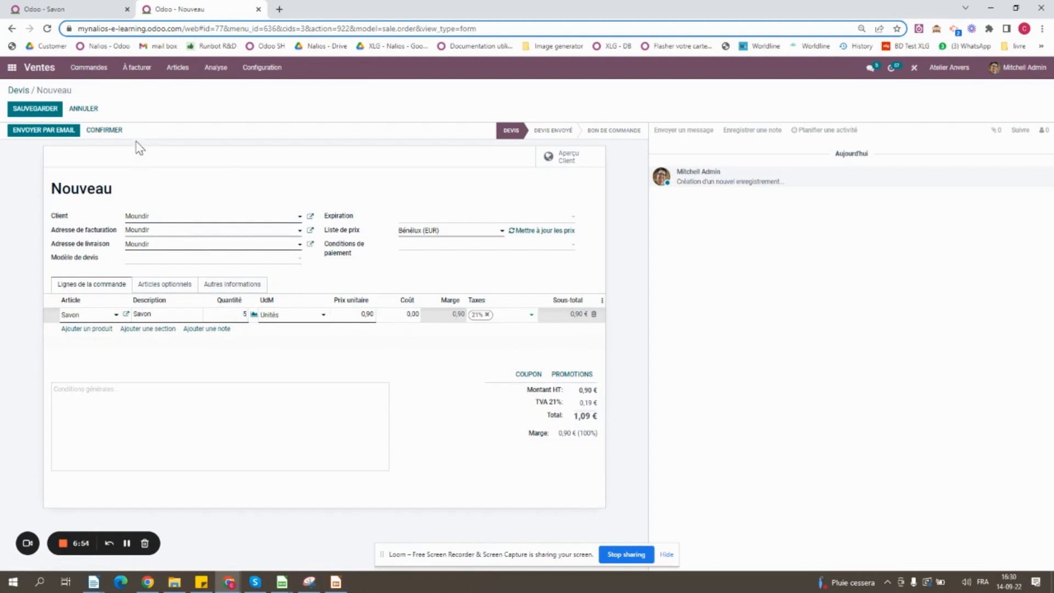
key("alt+s")
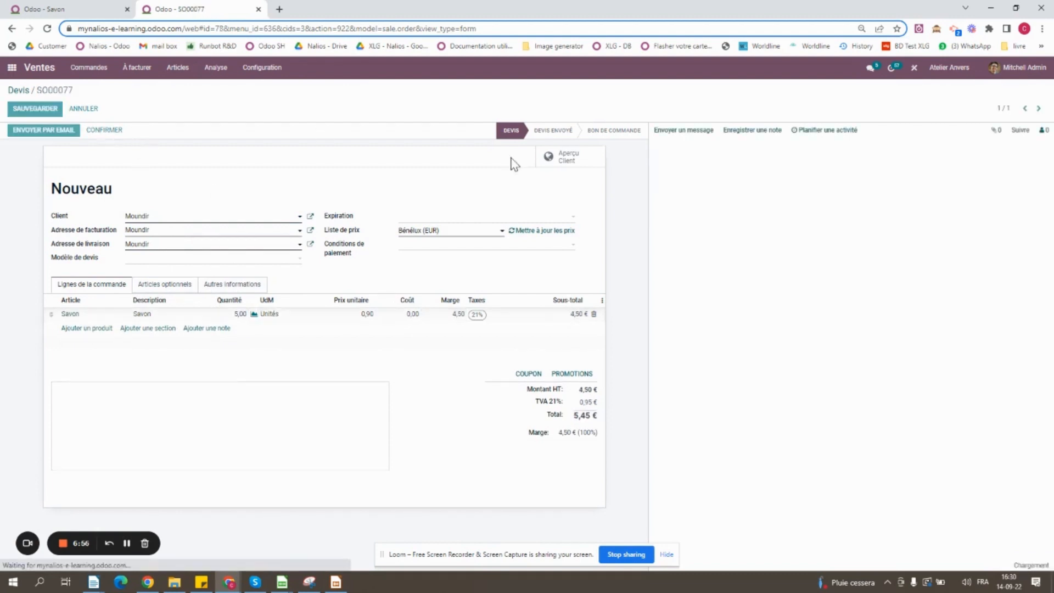
Open the order's delivery, set the done quantity of Savon to 3 and validate it without a backorder.
left_click(550, 162)
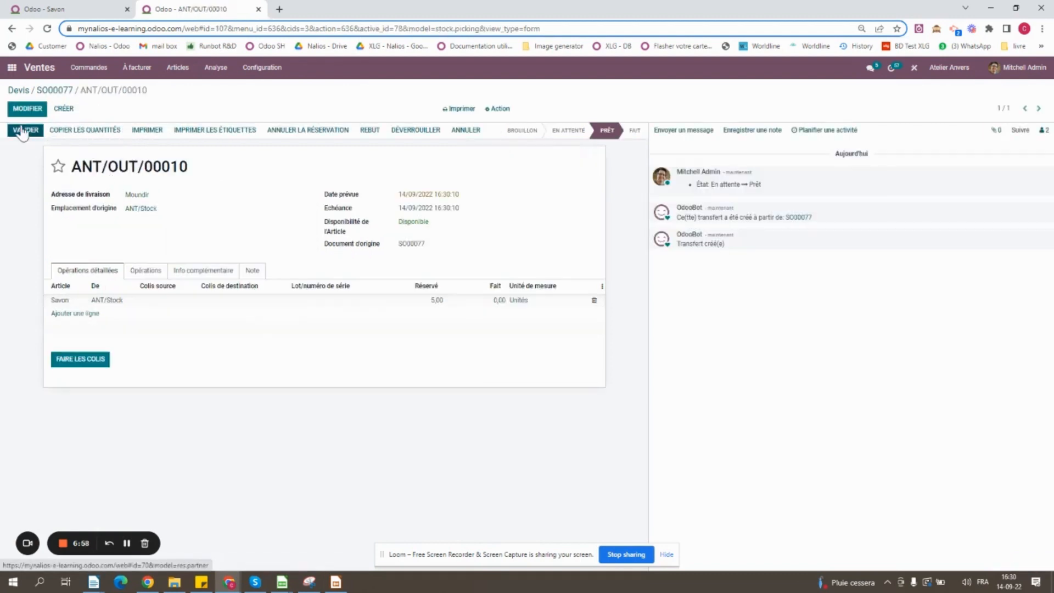
left_click(484, 300)
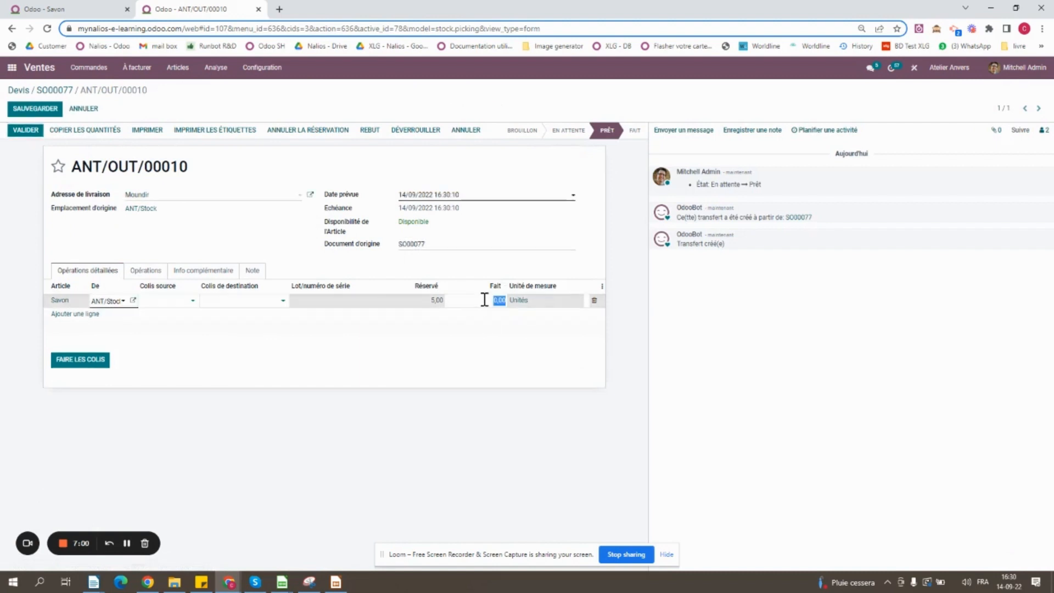
type("3")
left_click(25, 130)
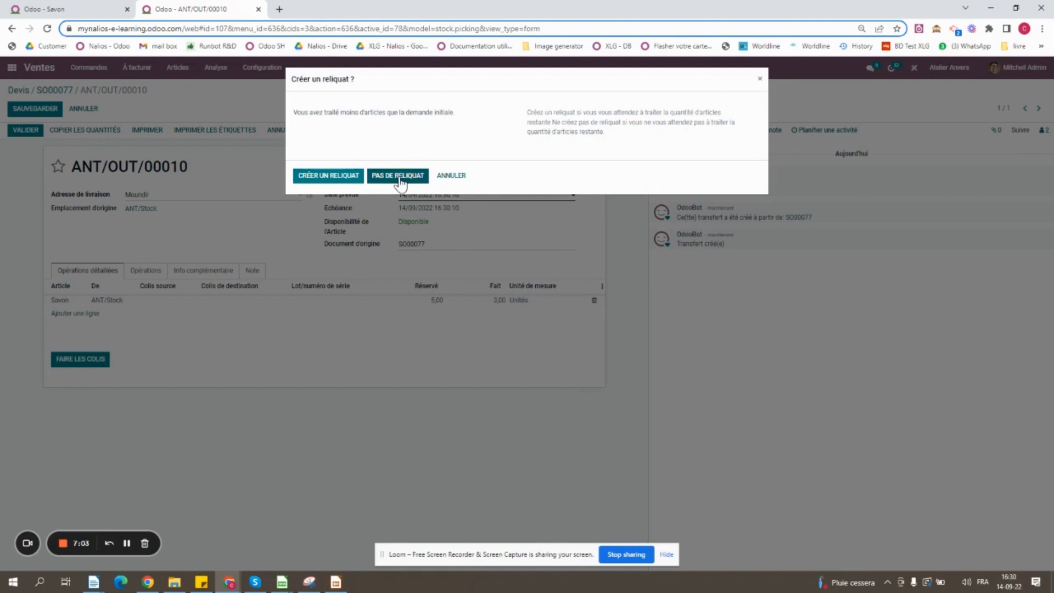
left_click(398, 176)
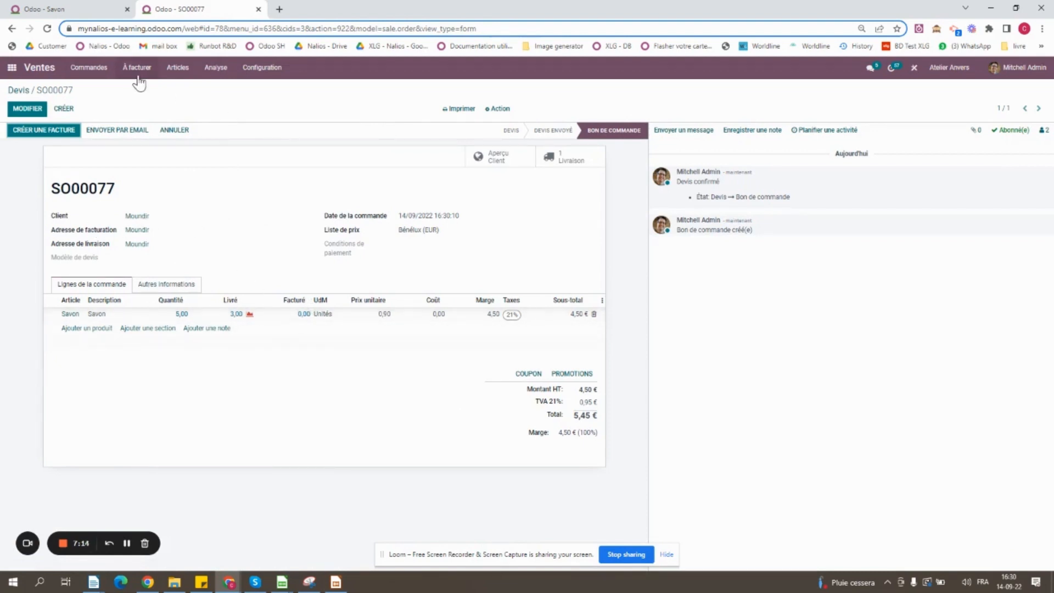
Open the list of orders to invoice, inspect the partially delivered Savon order and go back to the list.
key("ctrl")
left_click(138, 77)
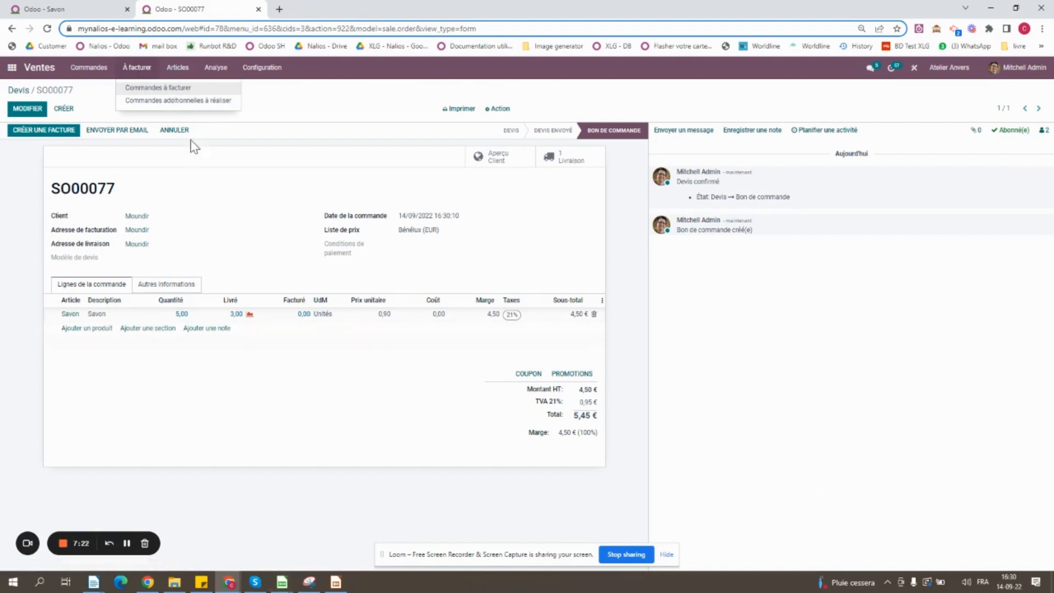
left_click(177, 91)
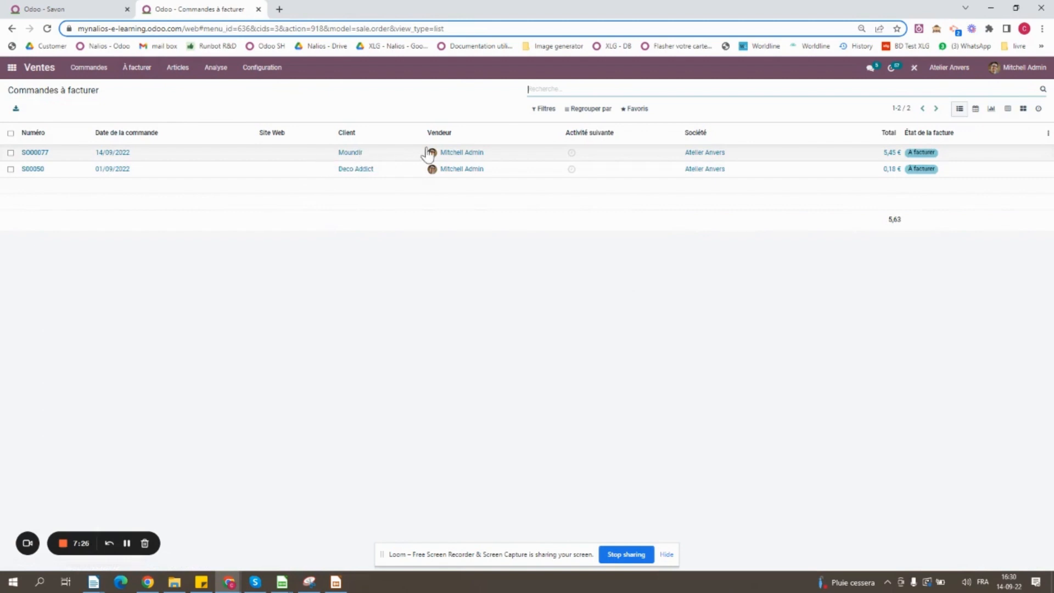
left_click(192, 158)
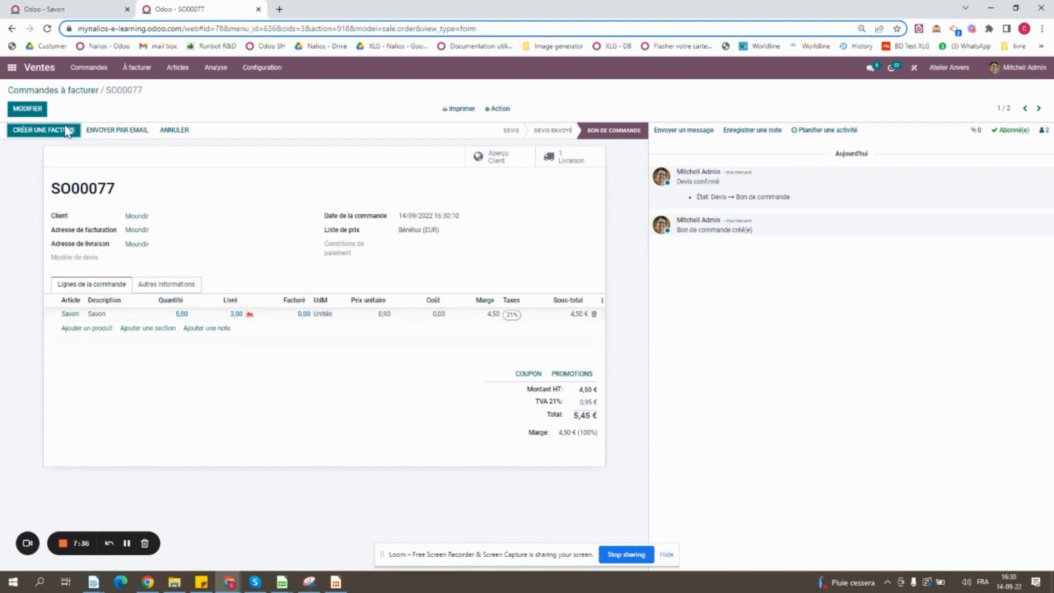
left_click(81, 94)
Create and display invoices for all listed orders in one batch, and open the draft invoice for the Savon order.
left_click(10, 133)
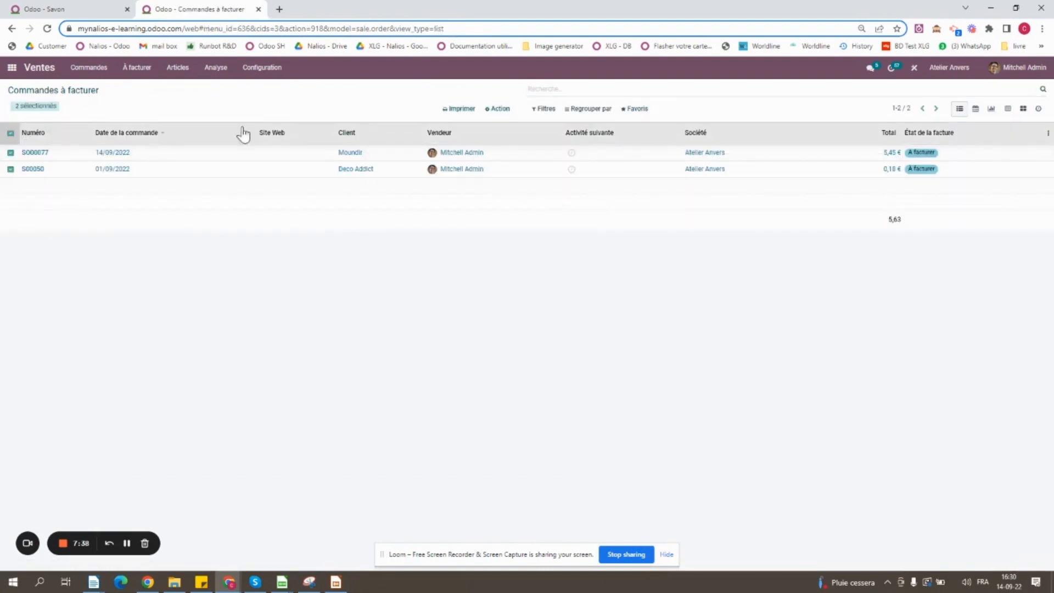
left_click(499, 110)
left_click(515, 152)
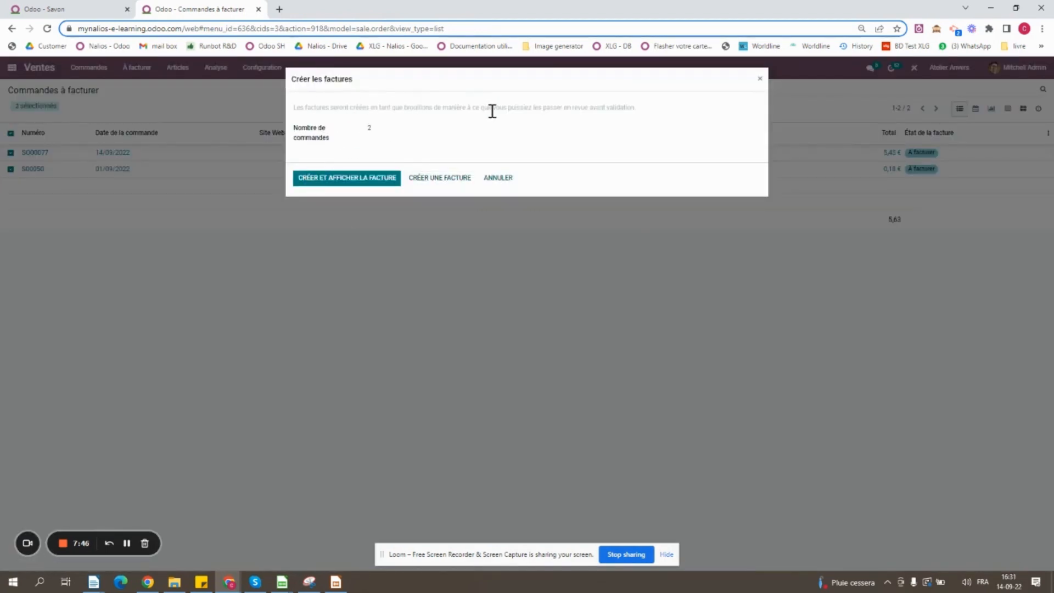
left_click(328, 185)
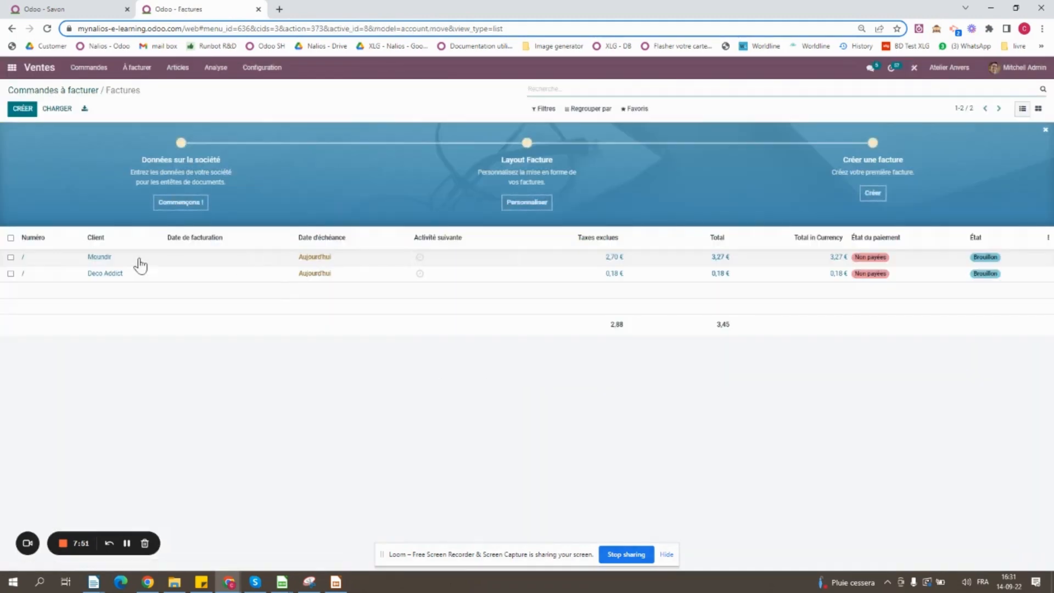
left_click(113, 258)
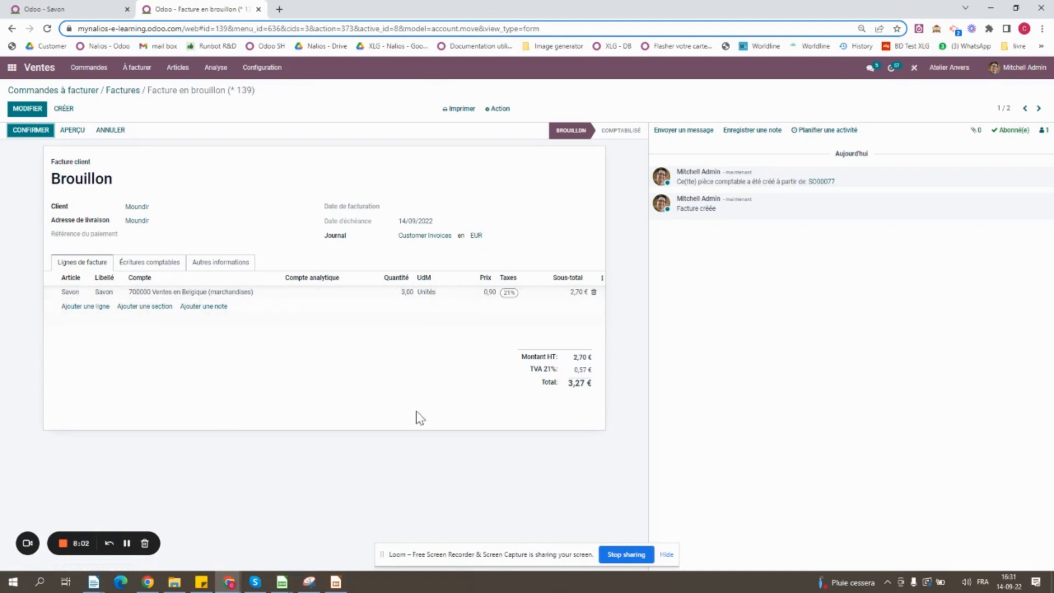
left_click(74, 544)
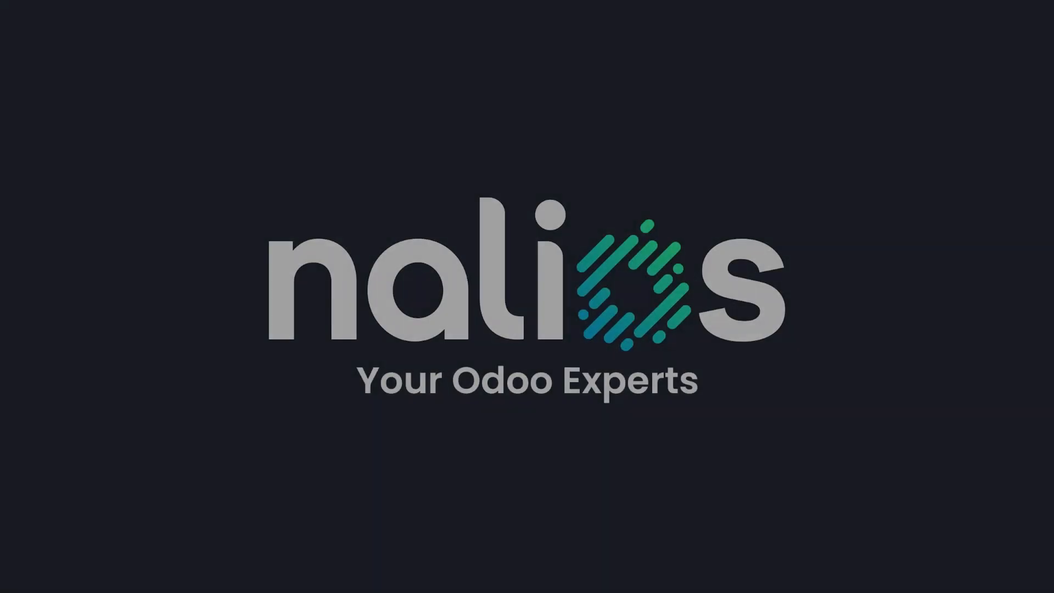